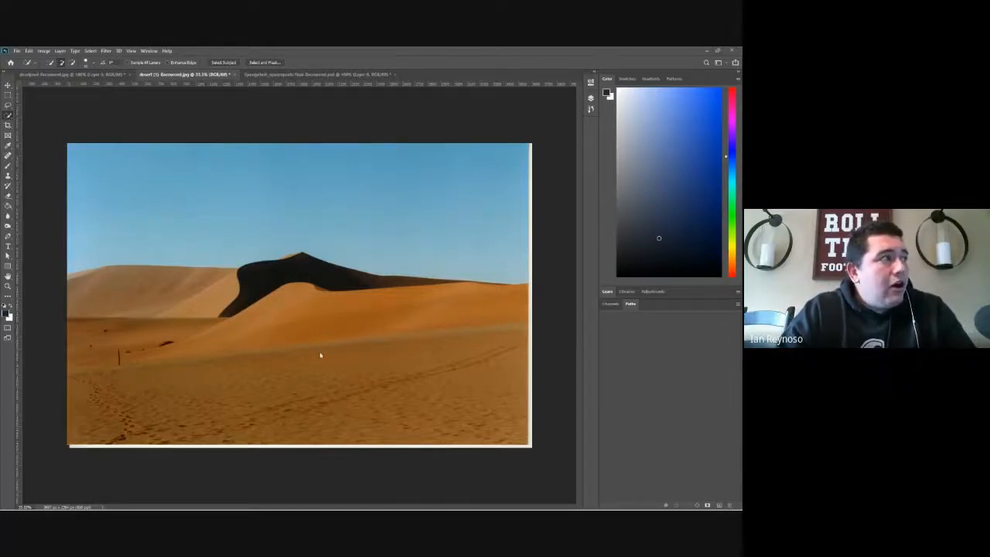
Step: Revert the SpongeBob document to its Open history state to remove the brush stroke
{"action": "left_click", "coordinate": [278, 76]}
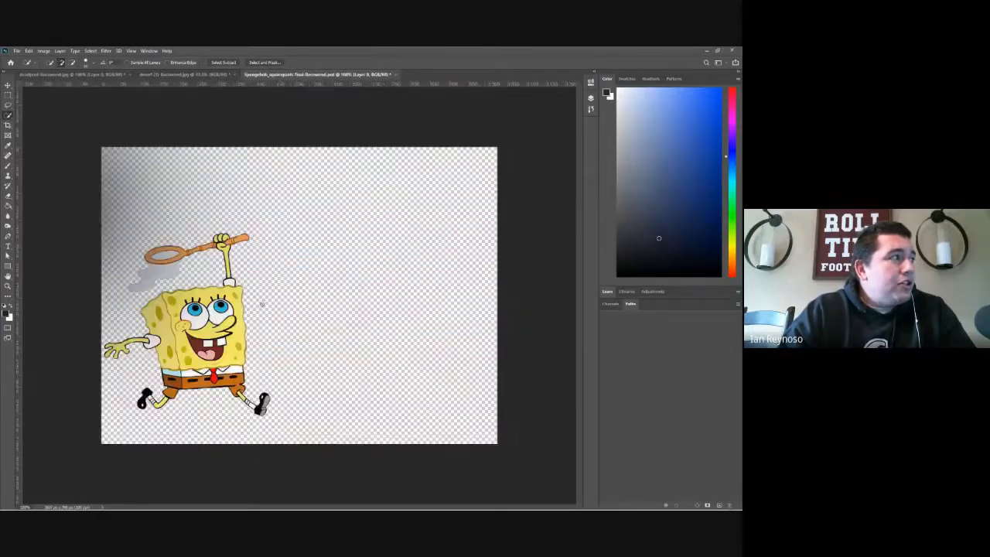
{"action": "left_click", "coordinate": [590, 110]}
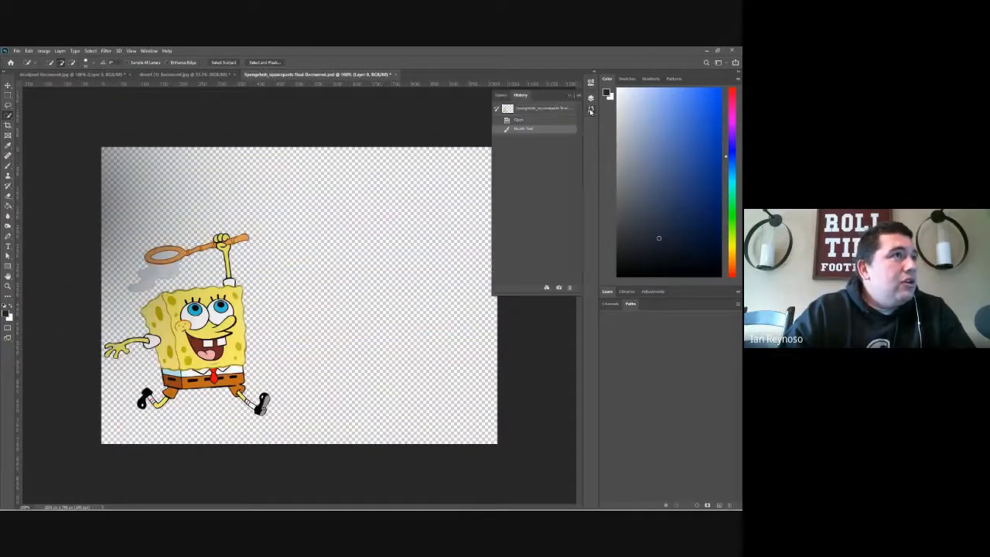
{"action": "left_click", "coordinate": [530, 121]}
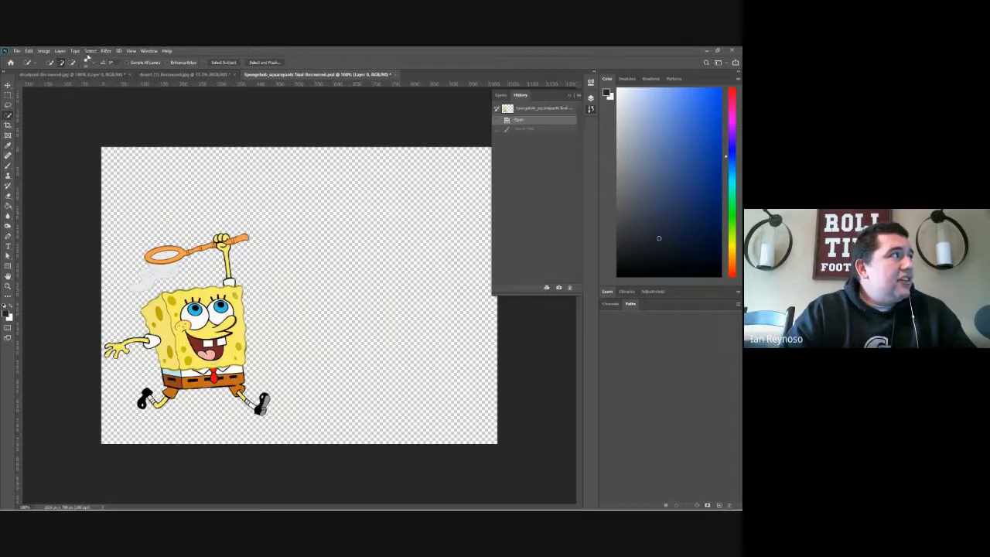
Step: Copy the entire SpongeBob canvas and paste it into the desert image
{"action": "left_click", "coordinate": [90, 51]}
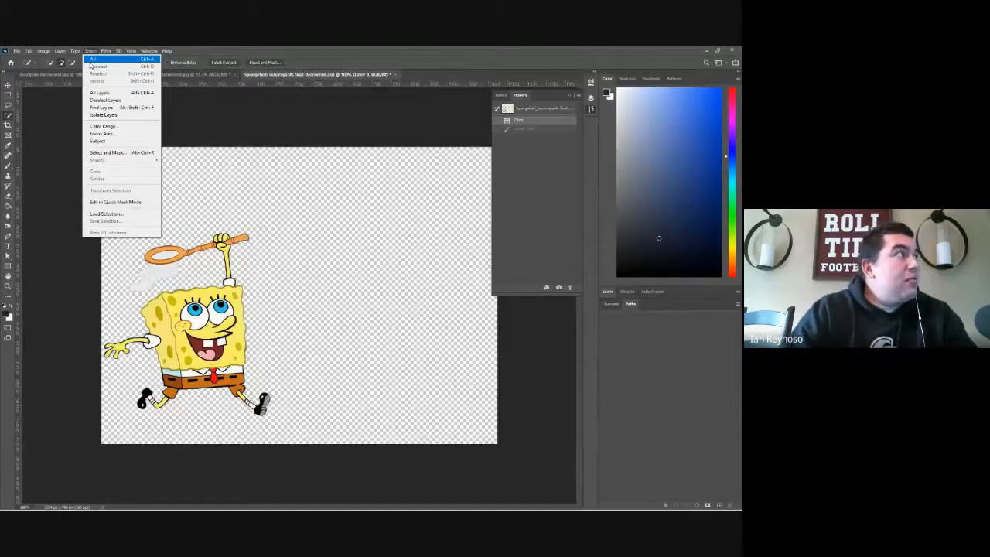
{"action": "left_click", "coordinate": [92, 59]}
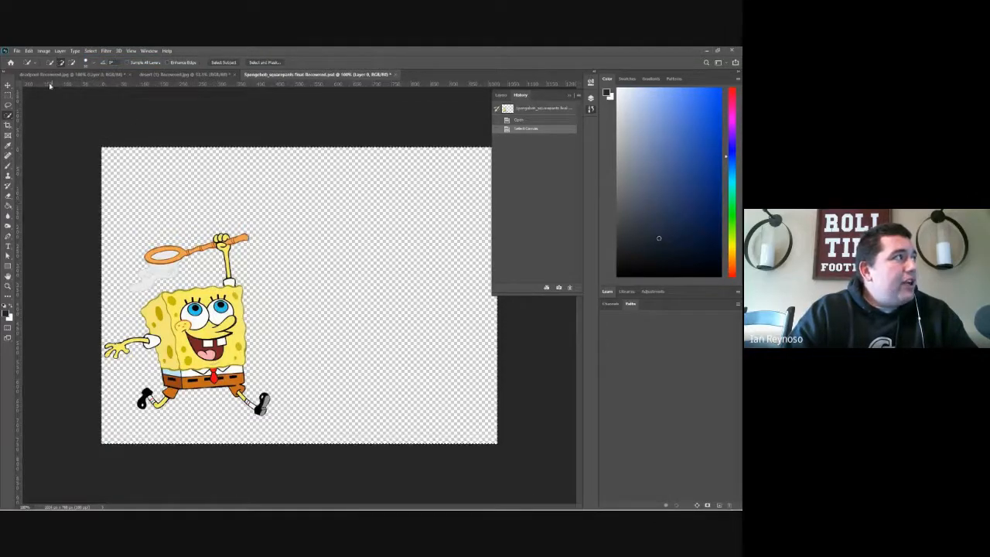
{"action": "left_click", "coordinate": [29, 51]}
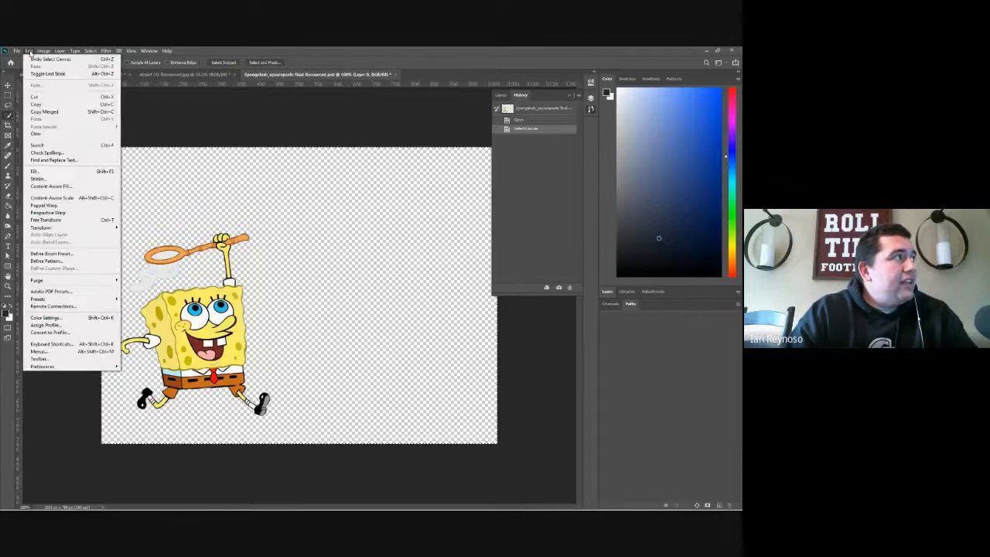
{"action": "left_click", "coordinate": [36, 104]}
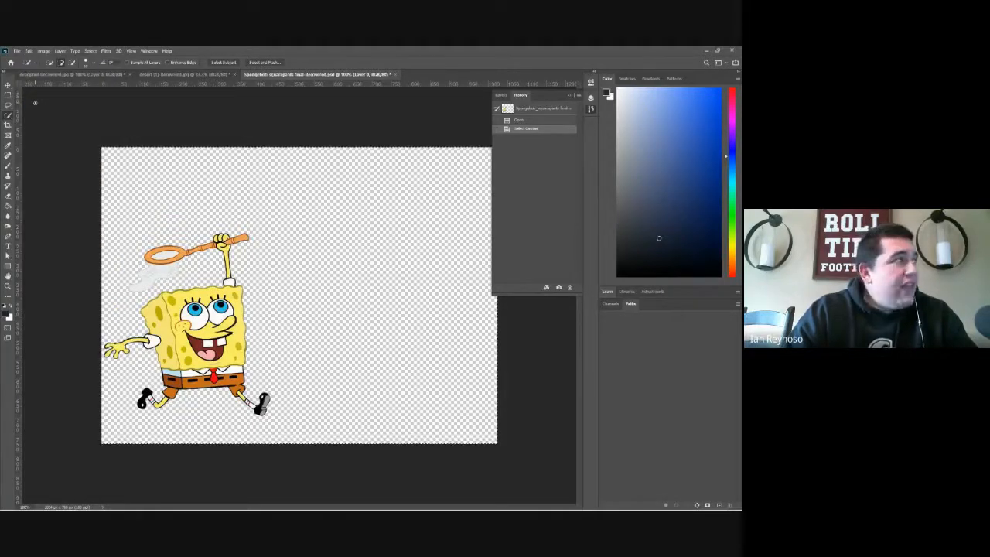
{"action": "left_click", "coordinate": [185, 75]}
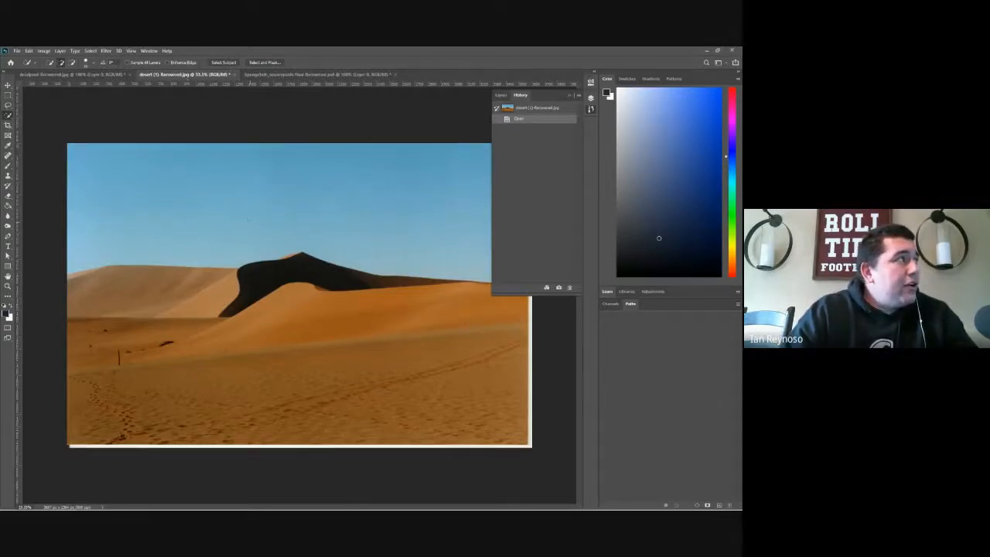
{"action": "left_click", "coordinate": [30, 51]}
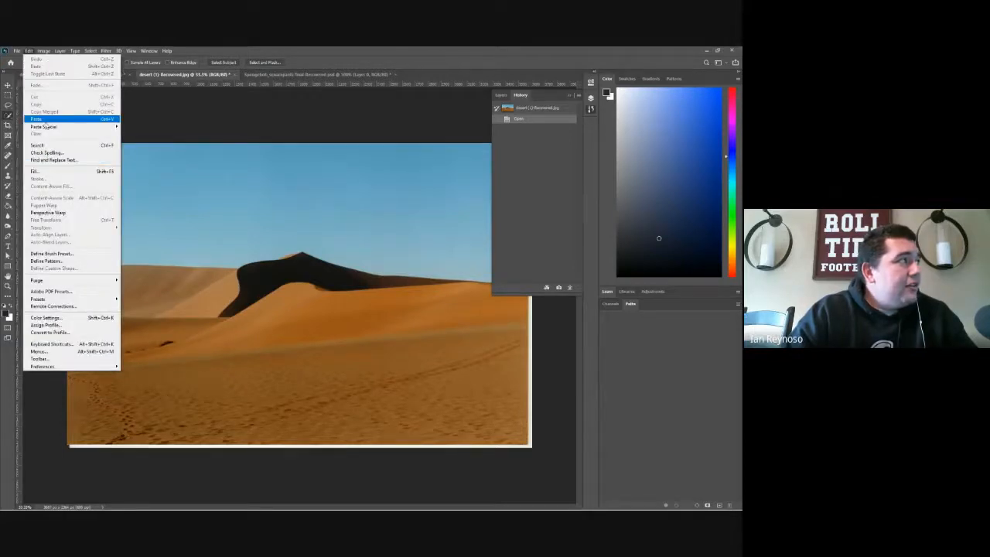
{"action": "left_click", "coordinate": [45, 120]}
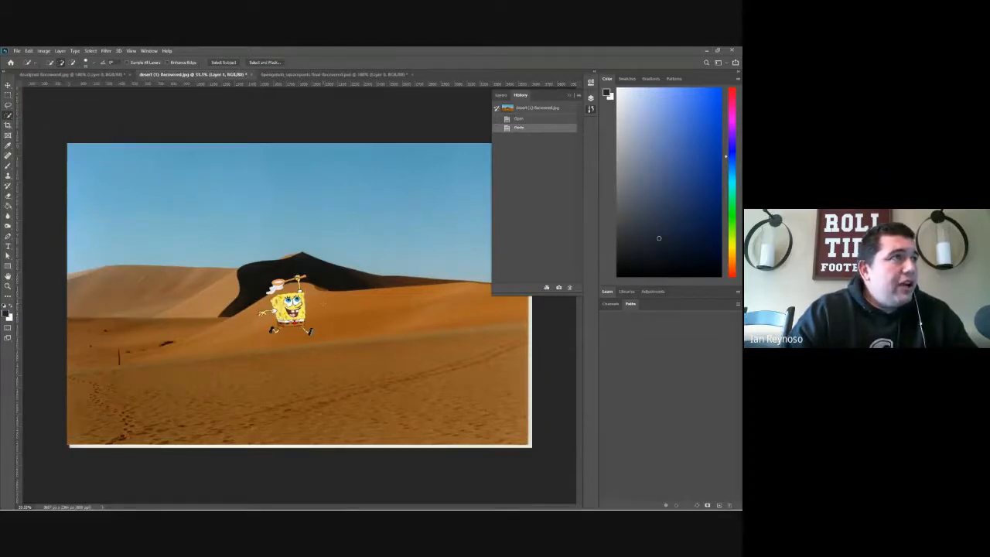
Step: Rename the pasted SpongeBob layer as Spongebob
{"action": "left_click", "coordinate": [501, 95]}
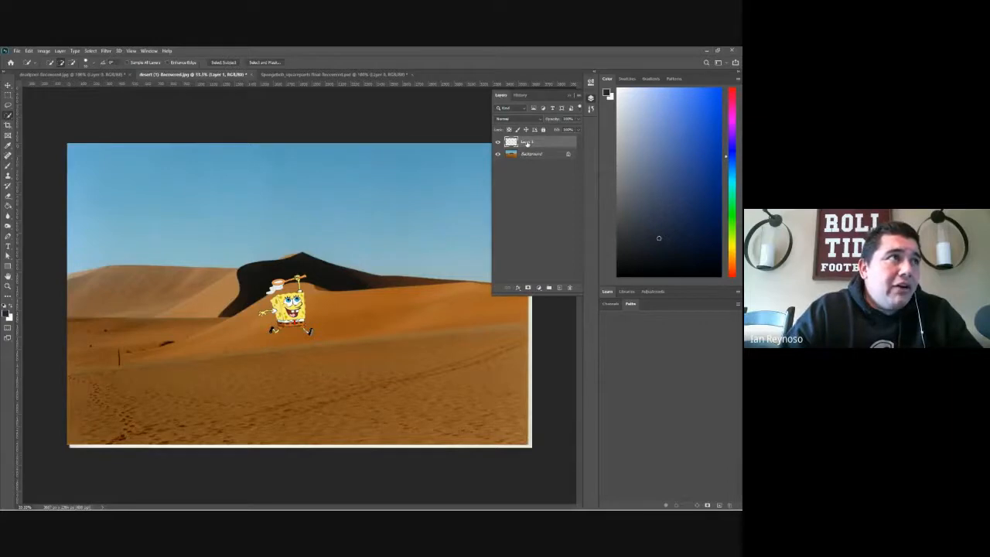
{"action": "double_click", "coordinate": [526, 143]}
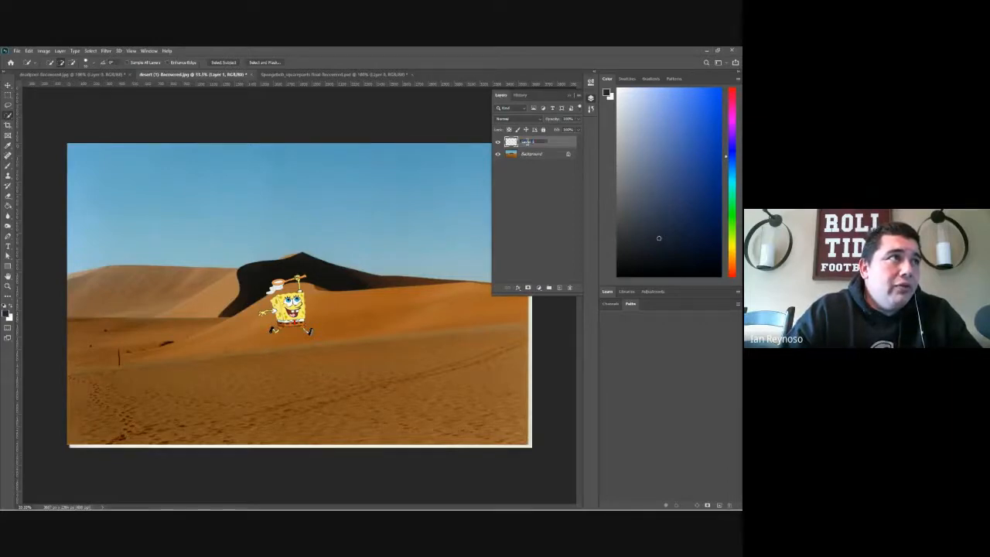
{"action": "double_click", "coordinate": [540, 143]}
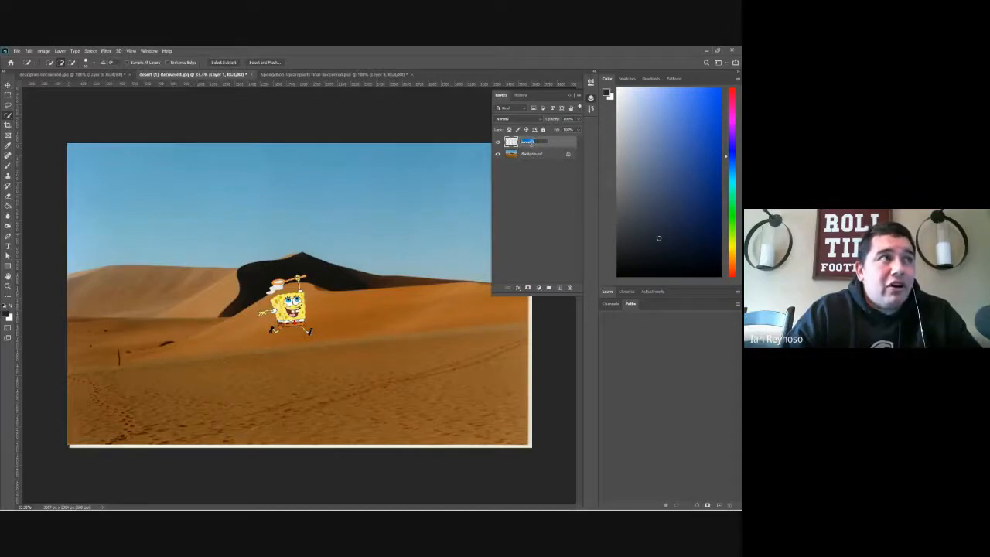
{"action": "type", "text": "Sponge"}
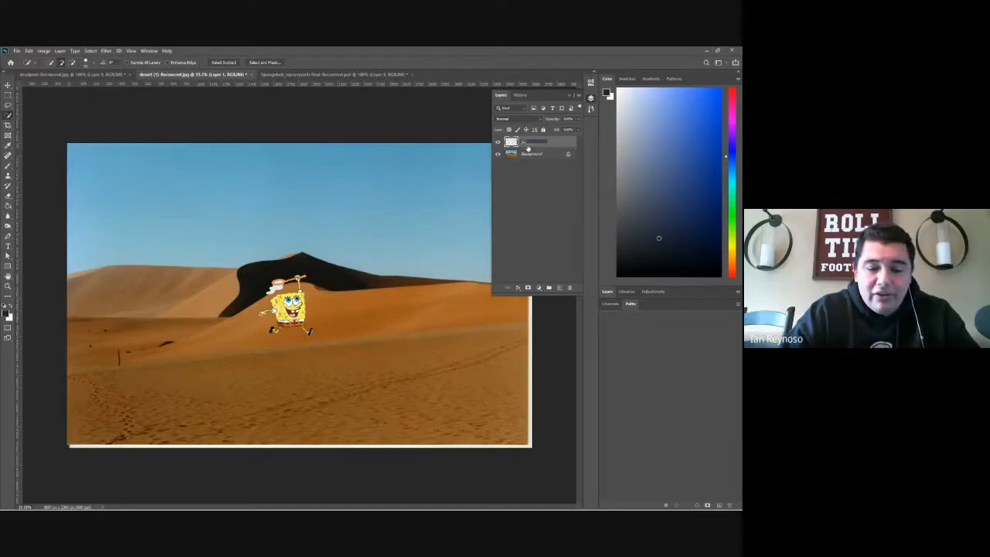
{"action": "type", "text": "bob"}
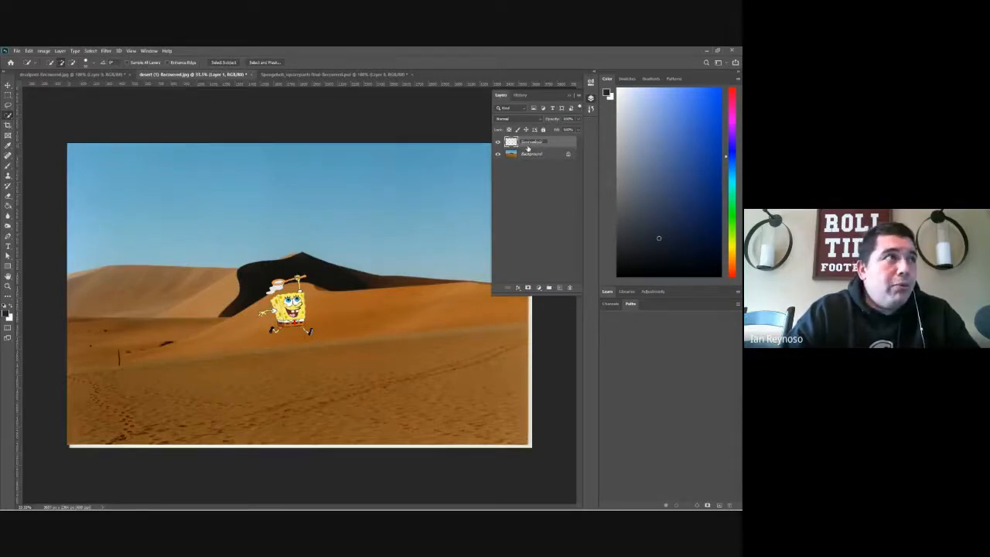
{"action": "key", "text": "Return"}
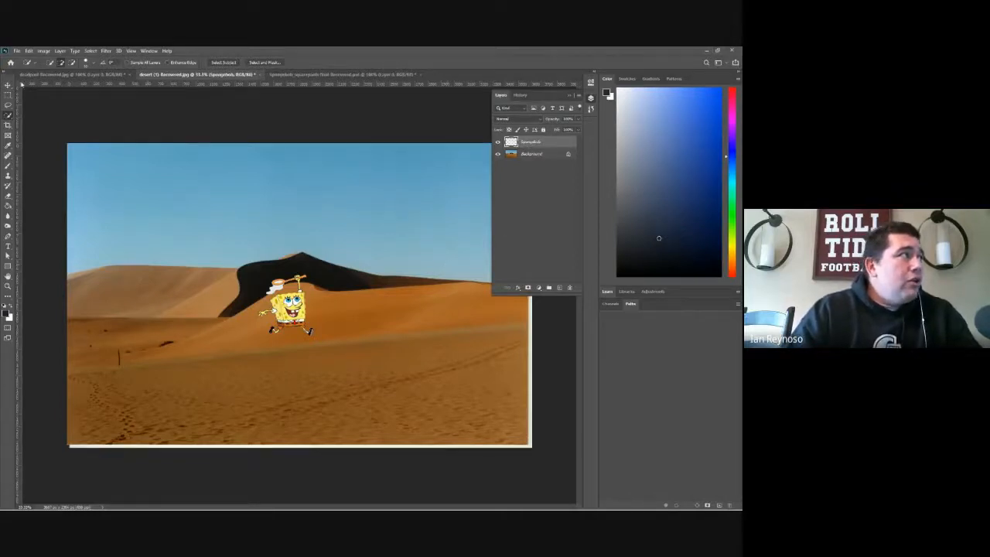
Step: Move SpongeBob onto the sand in the desert's lower-left area and scale him up proportionally to about 170%
{"action": "left_click", "coordinate": [8, 85]}
{"action": "left_click_drag", "start_coordinate": [292, 292], "coordinate": [142, 363]}
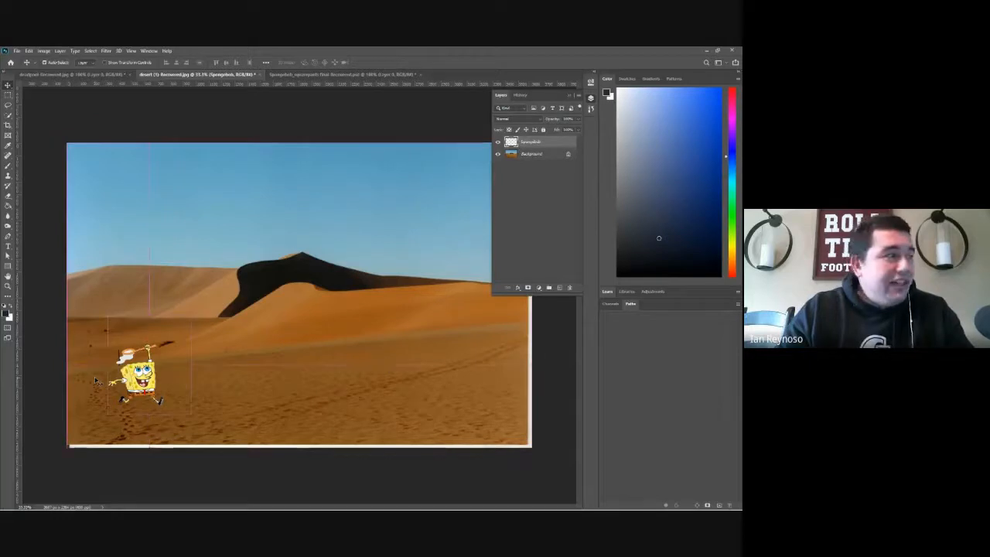
{"action": "key", "text": "ctrl+t"}
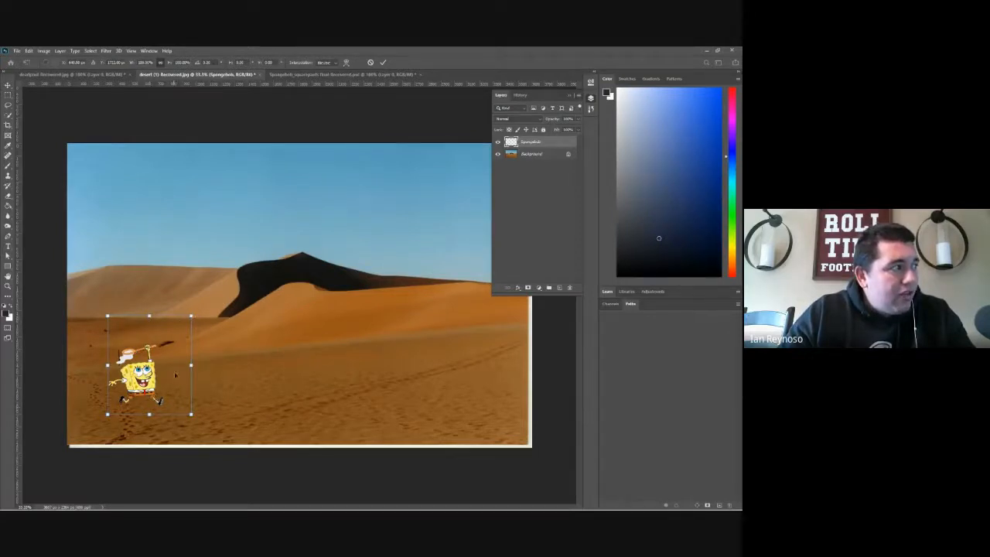
{"action": "left_click_drag", "start_coordinate": [191, 315], "coordinate": [290, 199]}
{"action": "left_click_drag", "start_coordinate": [292, 249], "coordinate": [277, 269]}
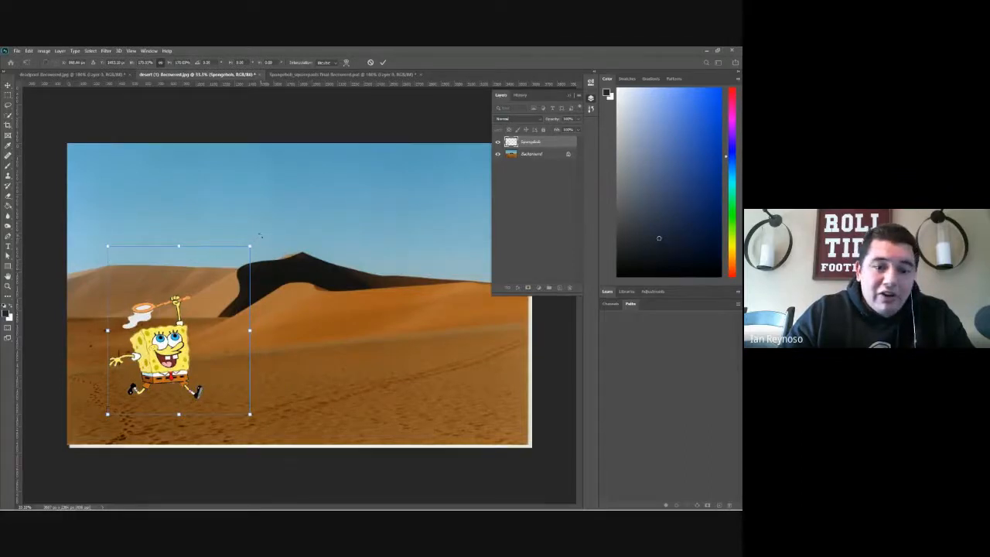
{"action": "mouse_move", "coordinate": [260, 235]}
{"action": "left_mouse_down"}
{"action": "mouse_move", "coordinate": [267, 226]}
{"action": "mouse_move", "coordinate": [262, 258]}
{"action": "mouse_move", "coordinate": [123, 357]}
{"action": "mouse_move", "coordinate": [216, 226]}
{"action": "mouse_move", "coordinate": [258, 227]}
{"action": "mouse_move", "coordinate": [306, 348]}
{"action": "mouse_move", "coordinate": [188, 253]}
{"action": "mouse_move", "coordinate": [308, 255]}
{"action": "mouse_move", "coordinate": [259, 236]}
{"action": "left_mouse_up"}
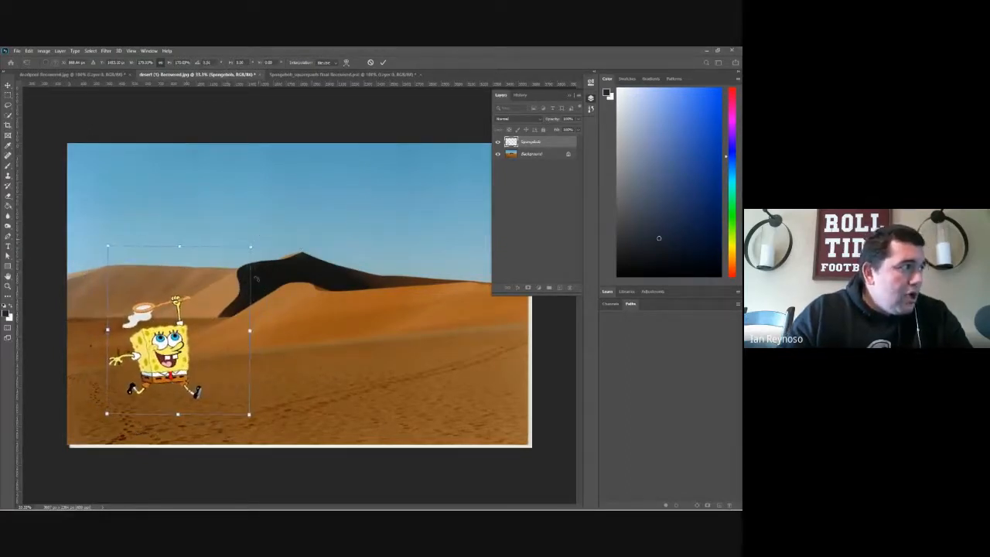
{"action": "key", "text": "Return"}
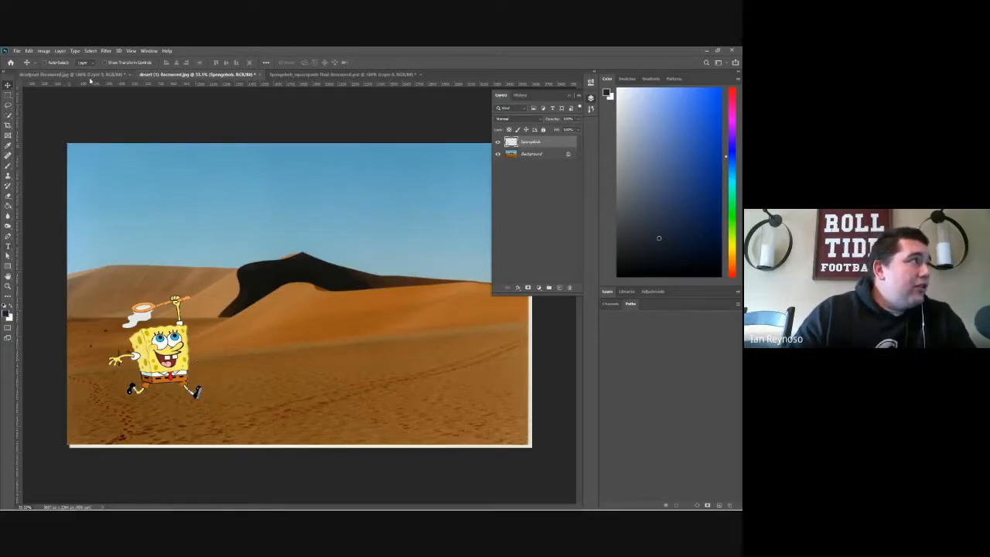
Step: Copy the entire Deadpool canvas and paste it into the desert image as a new layer
{"action": "left_click", "coordinate": [90, 75]}
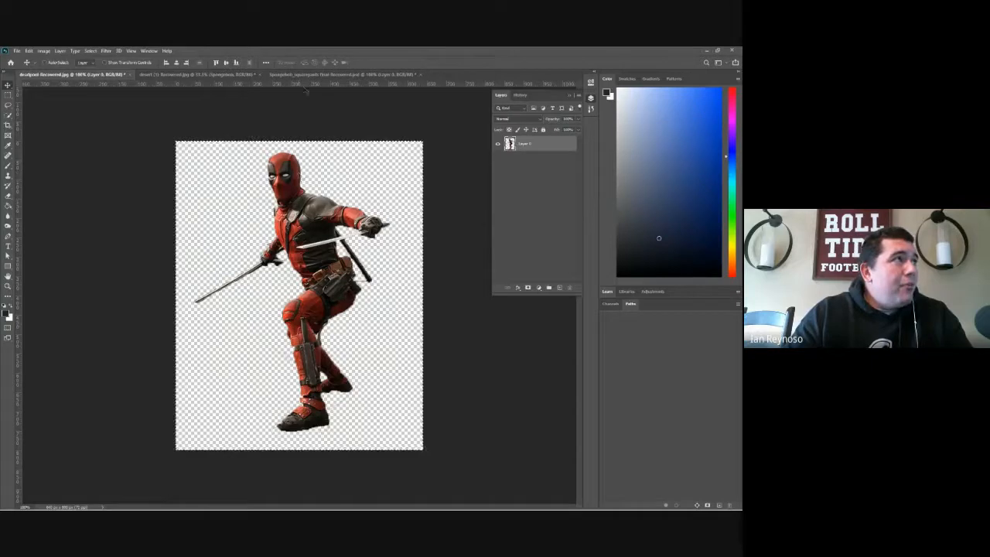
{"action": "left_click", "coordinate": [232, 74]}
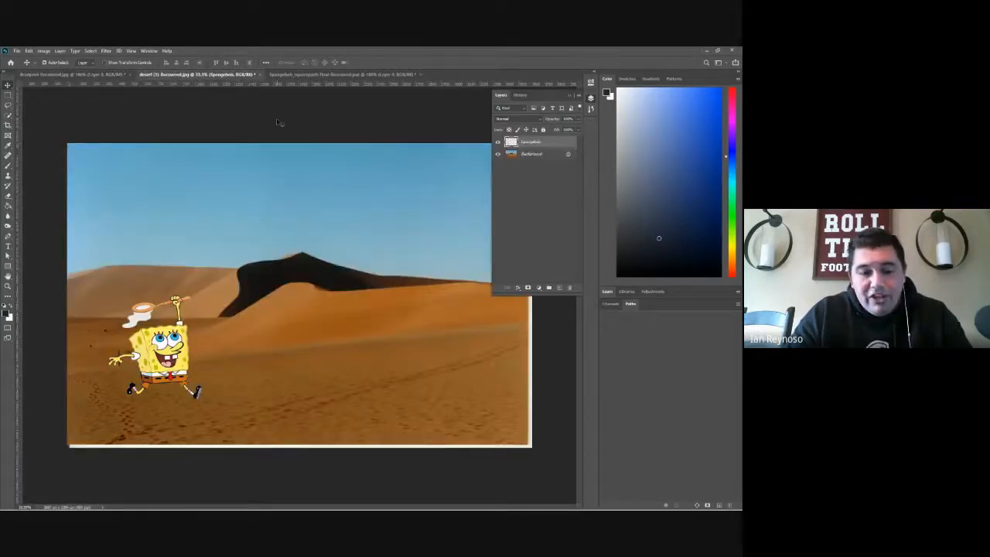
{"action": "key", "text": "ctrl+v"}
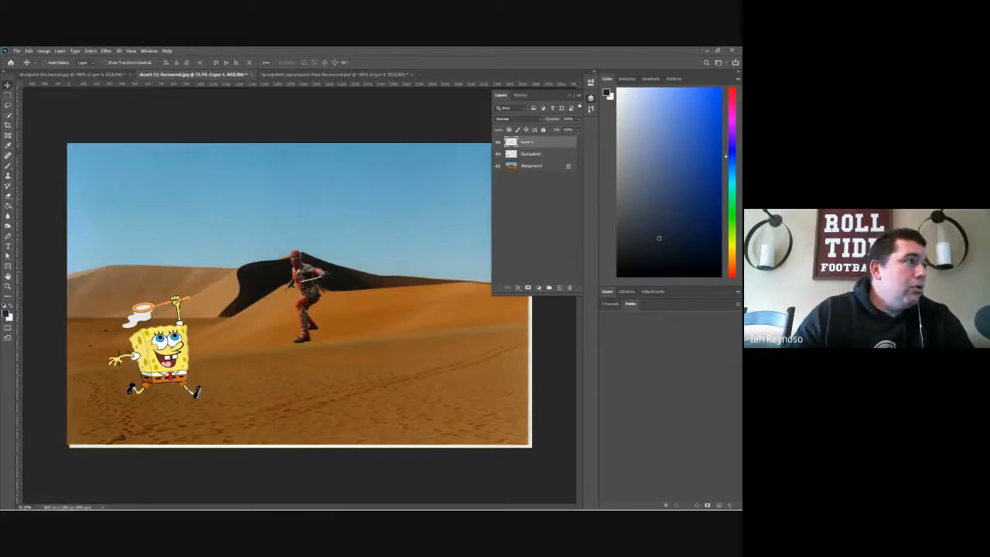
Step: Enlarge Deadpool to roughly twice his size and place him on the sand in the right half of the desert, facing SpongeBob
{"action": "left_click_drag", "start_coordinate": [302, 277], "coordinate": [224, 320]}
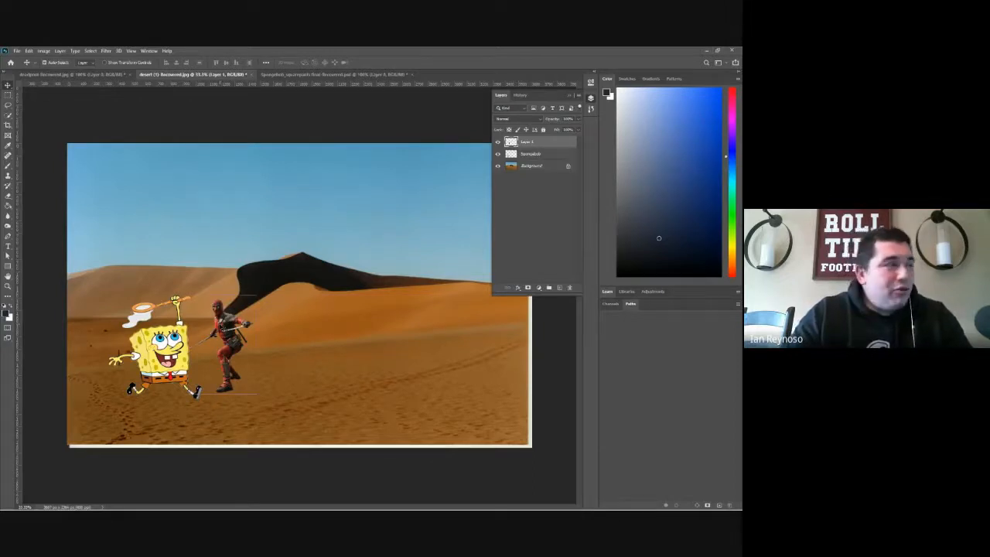
{"action": "key", "text": "ctrl+t"}
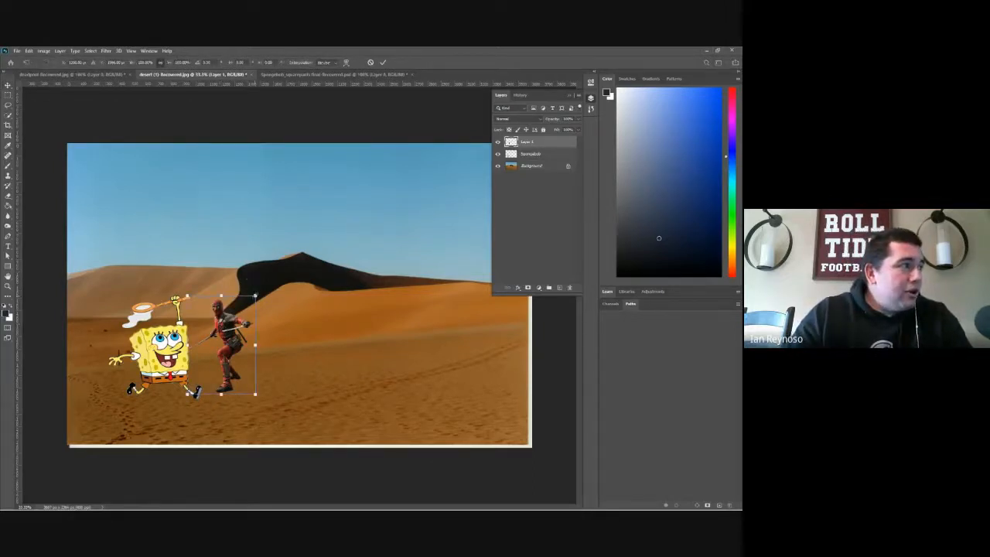
{"action": "left_click_drag", "start_coordinate": [254, 294], "coordinate": [340, 203]}
{"action": "left_click_drag", "start_coordinate": [285, 262], "coordinate": [415, 285]}
{"action": "key", "text": "Return"}
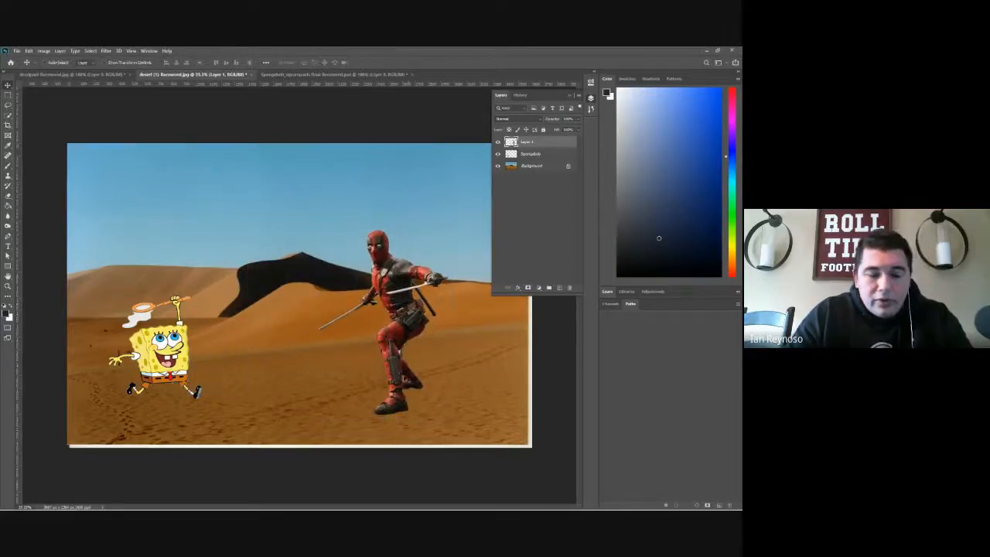
Step: Shift Deadpool slightly down and to the left on the sand
{"action": "key", "text": "z"}
{"action": "left_click", "coordinate": [402, 376]}
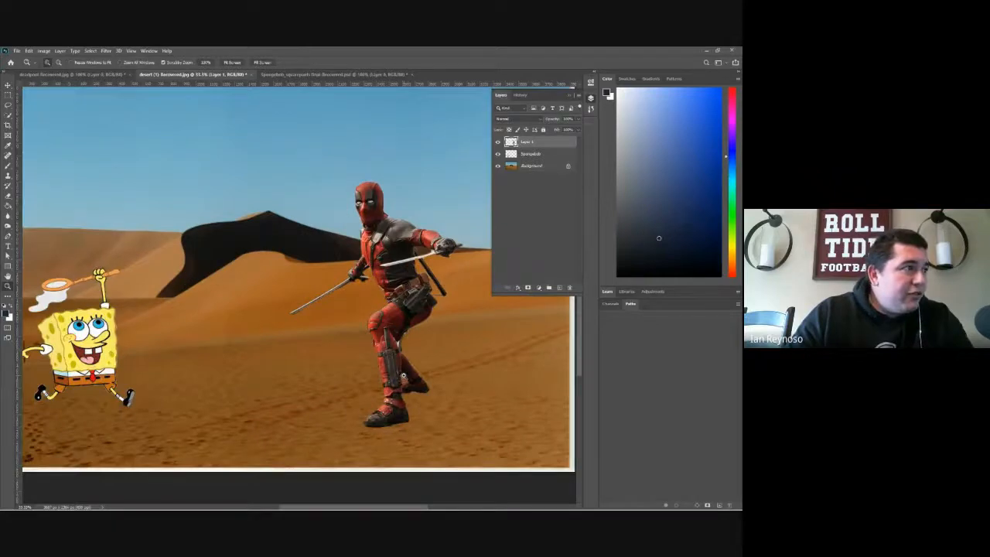
{"action": "left_click", "coordinate": [402, 376]}
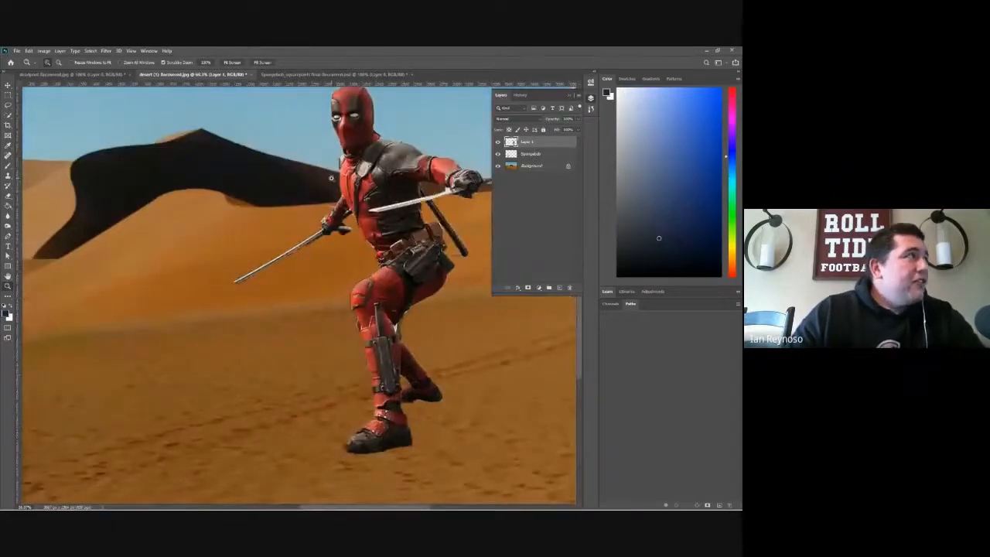
{"action": "key", "text": "v"}
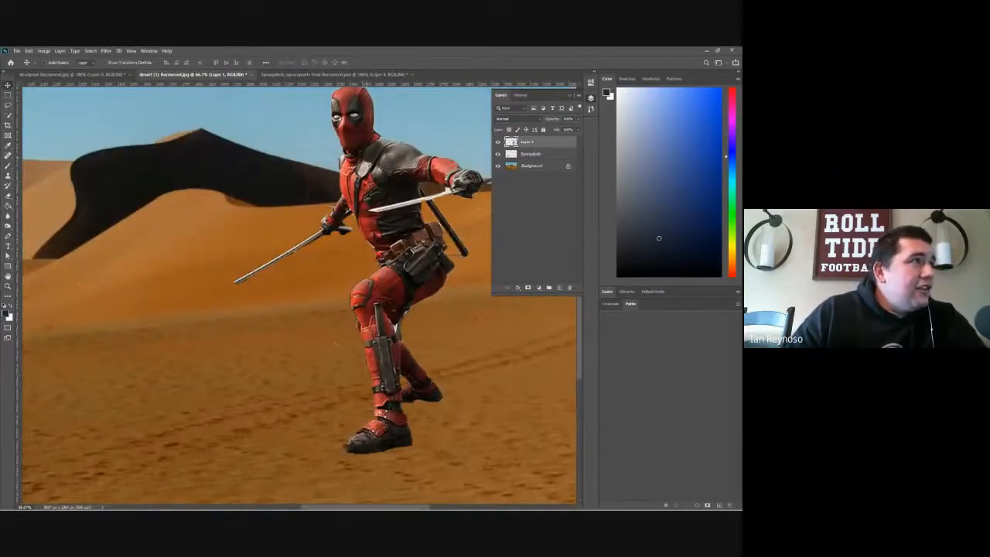
{"action": "left_click_drag", "start_coordinate": [373, 172], "coordinate": [363, 194]}
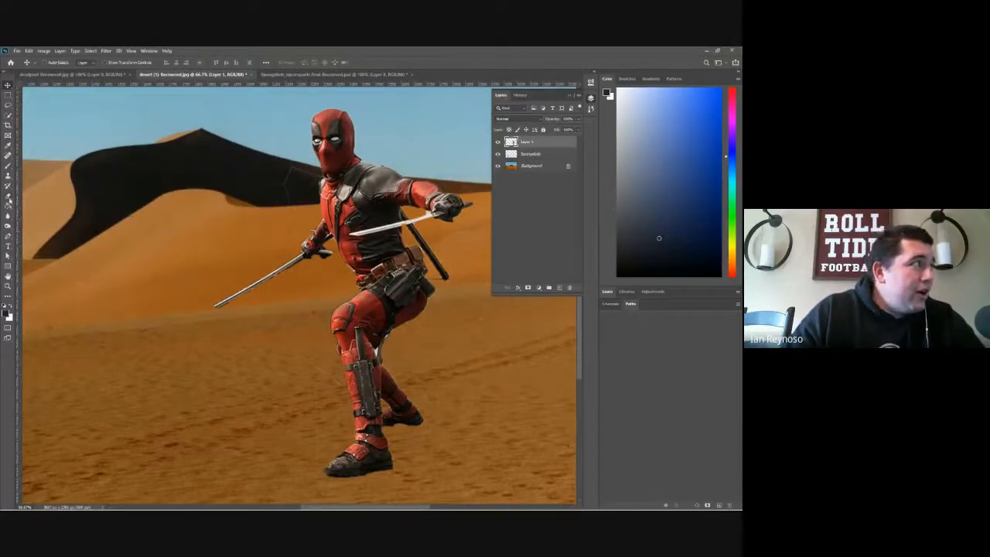
Step: Dock the Layers and History panel group as an expanded column beside the Color panel
{"action": "key", "text": "e"}
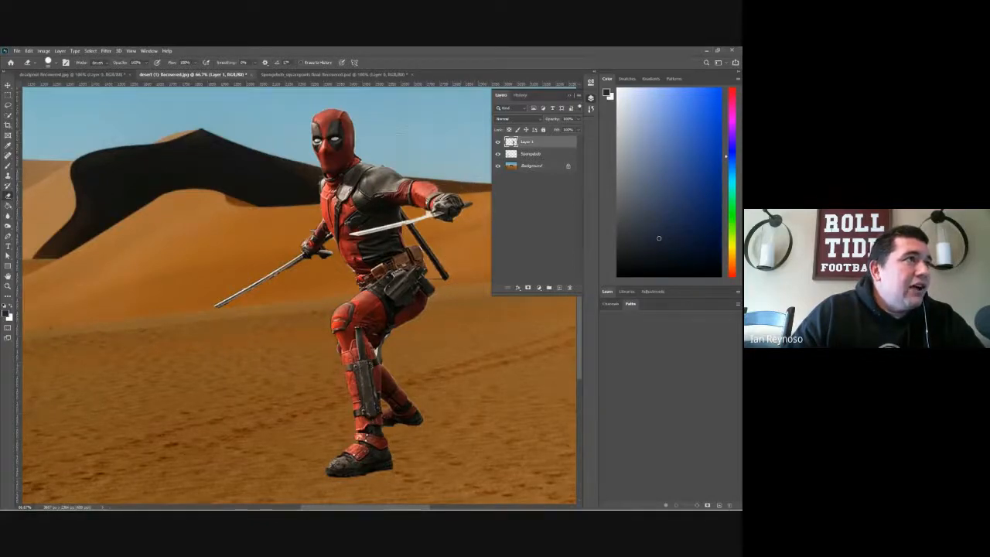
{"action": "key", "text": "z"}
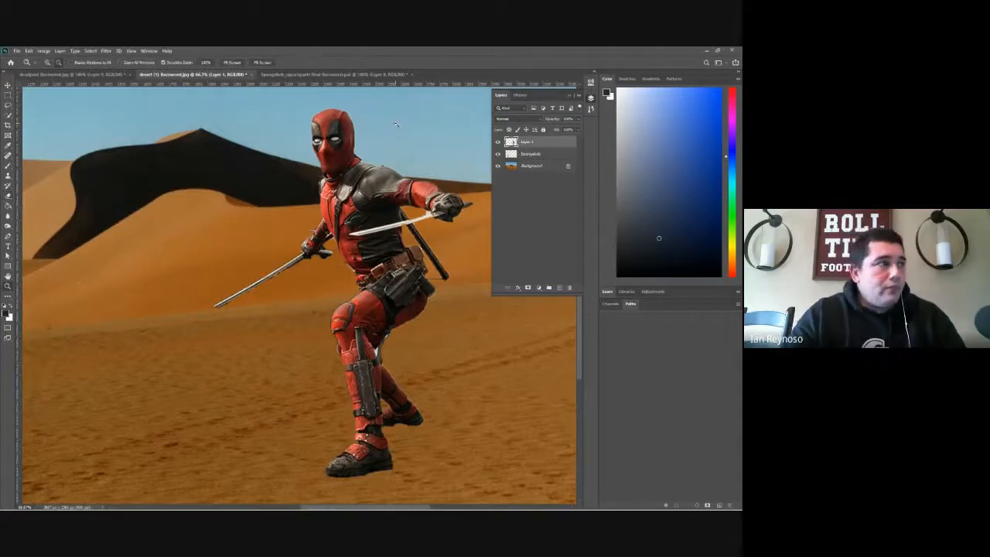
{"action": "left_click", "coordinate": [396, 124], "text": "alt"}
{"action": "left_click", "coordinate": [396, 124], "text": "alt"}
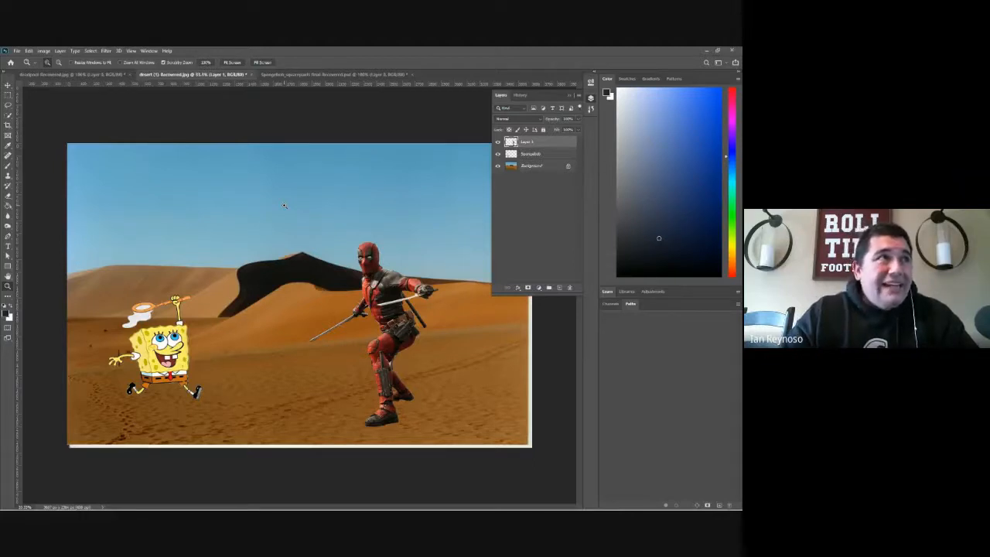
{"action": "left_click_drag", "start_coordinate": [547, 98], "coordinate": [601, 129]}
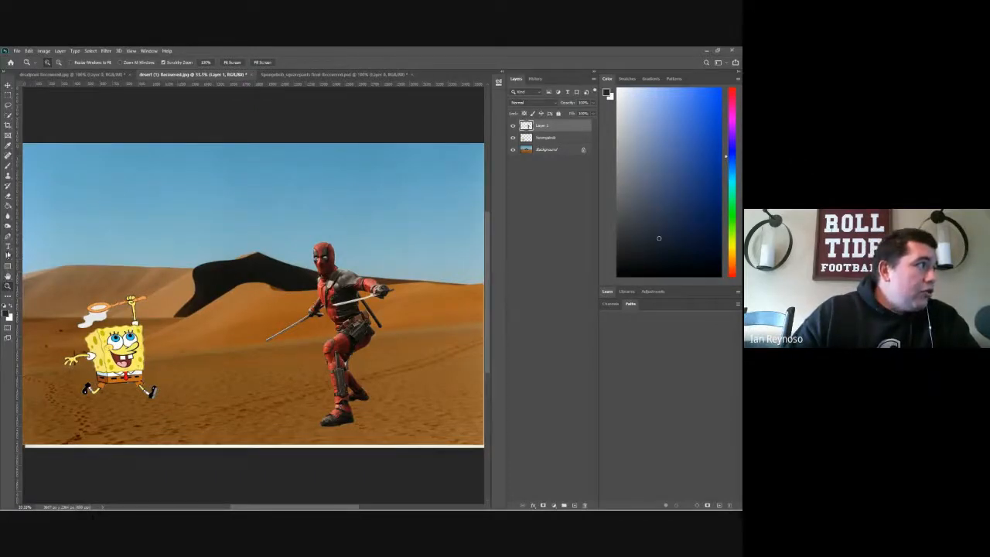
Step: Start a line of horizontal point text in the sky with the Type tool and set its size to 10 pt
{"action": "left_click", "coordinate": [8, 249]}
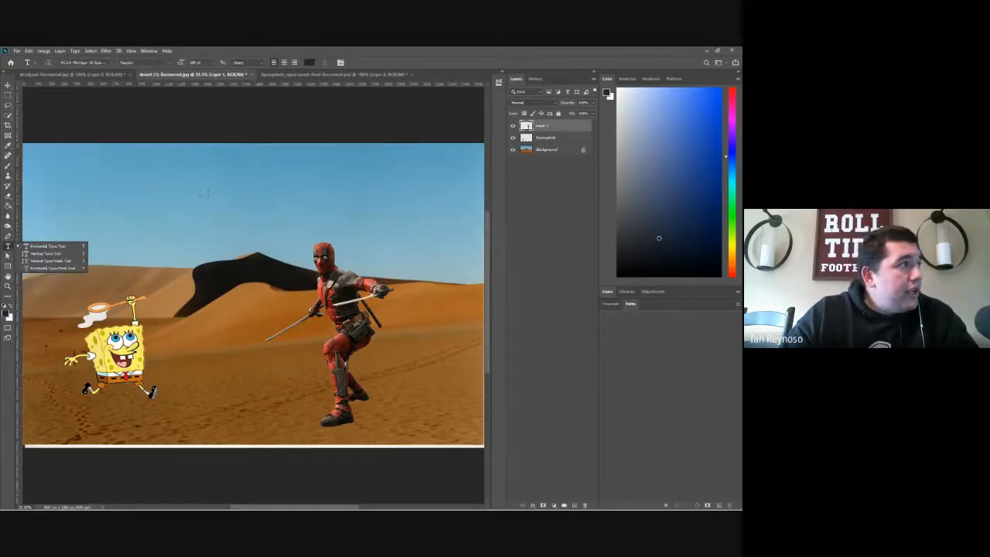
{"action": "left_click", "coordinate": [204, 193]}
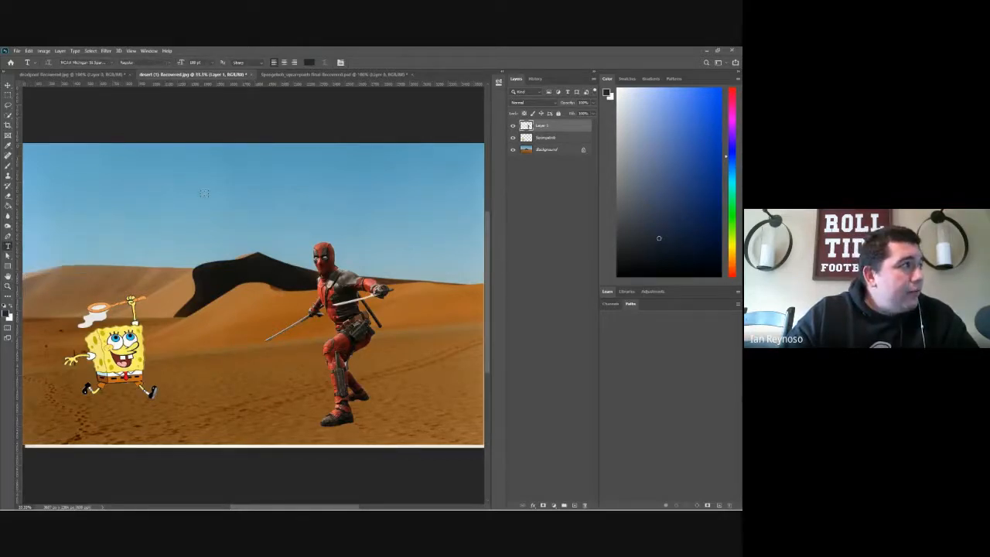
{"action": "left_click", "coordinate": [203, 194]}
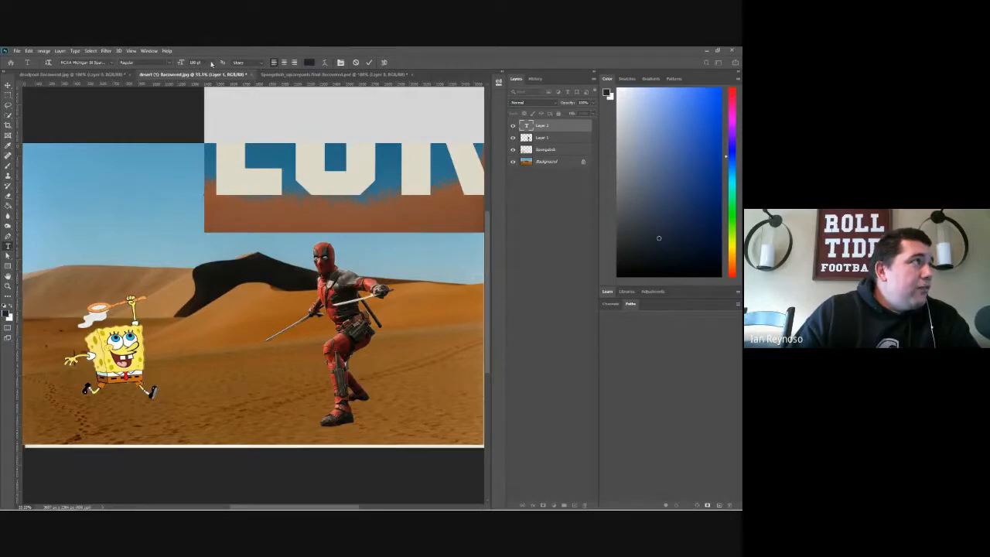
{"action": "left_click", "coordinate": [203, 62]}
{"action": "left_click", "coordinate": [205, 97]}
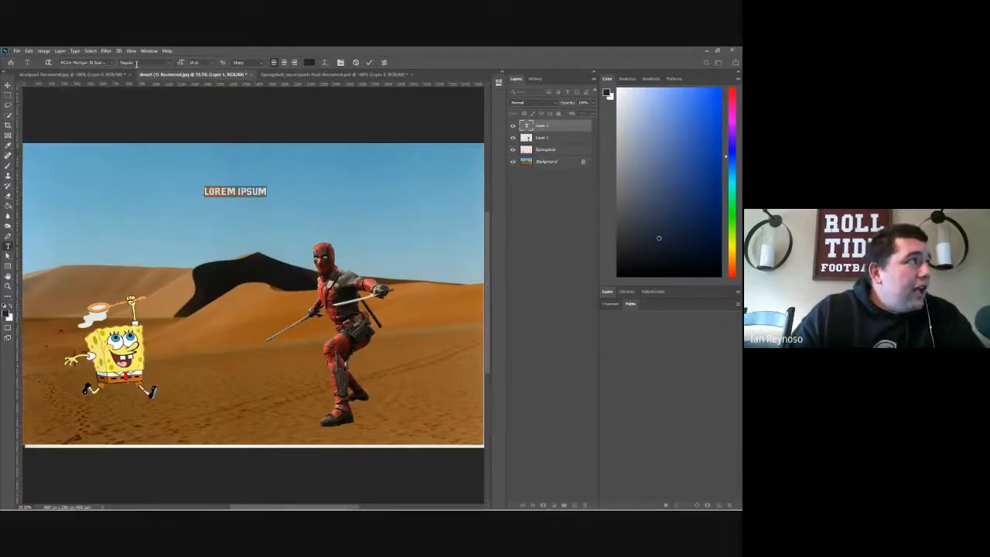
Step: Try the Broadway font on the Lorem Ipsum text, settle on Copperplate Gothic Bold, and commit the text
{"action": "left_click", "coordinate": [112, 63]}
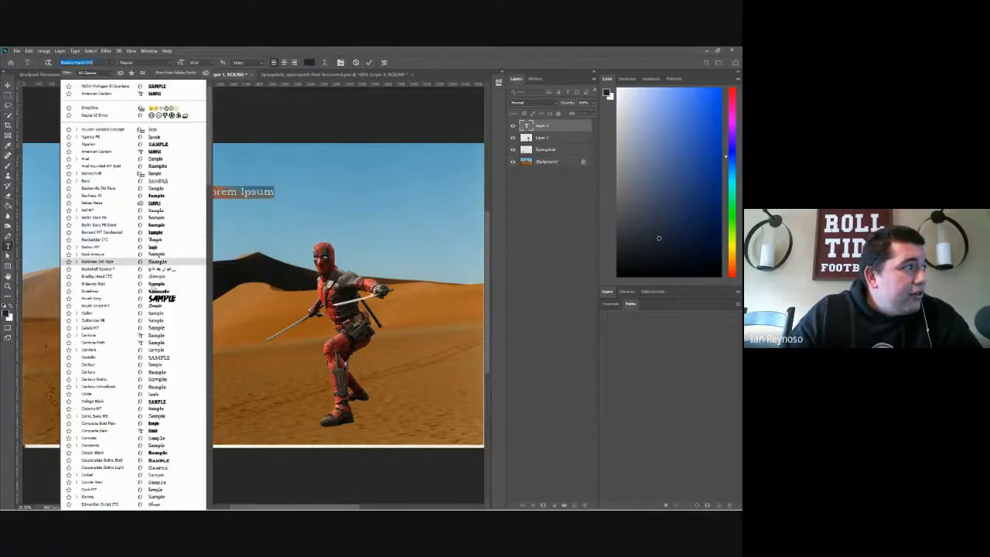
{"action": "left_click", "coordinate": [97, 291]}
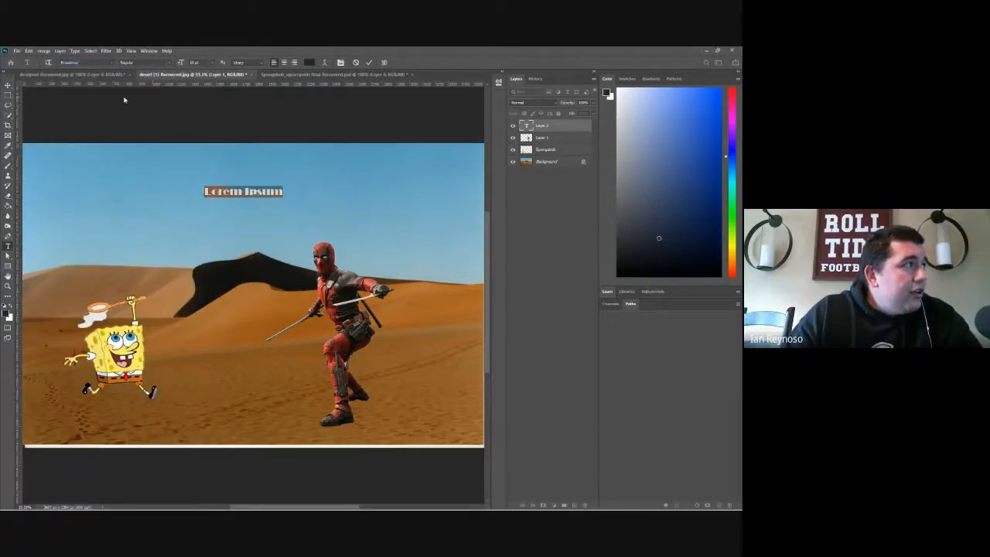
{"action": "left_click", "coordinate": [112, 63]}
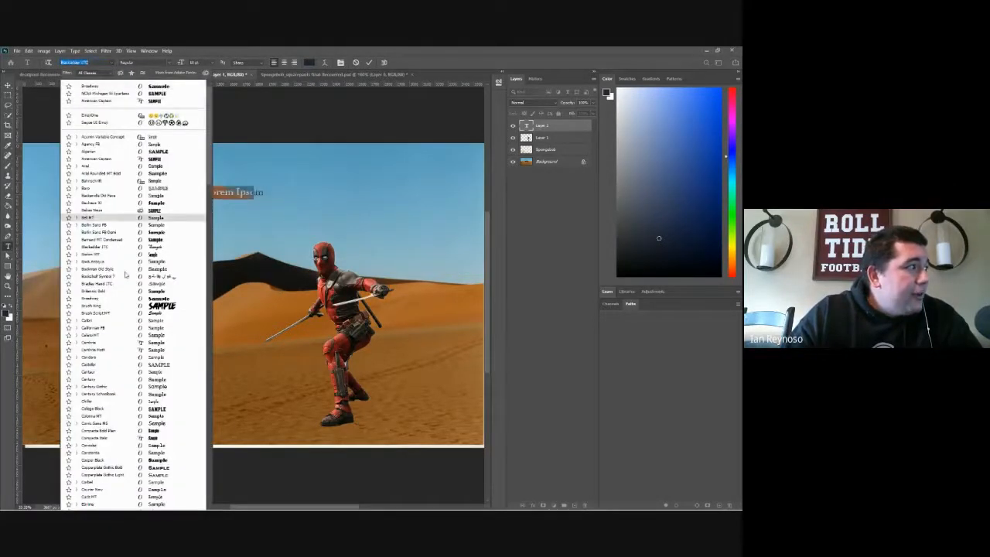
{"action": "left_click", "coordinate": [156, 467]}
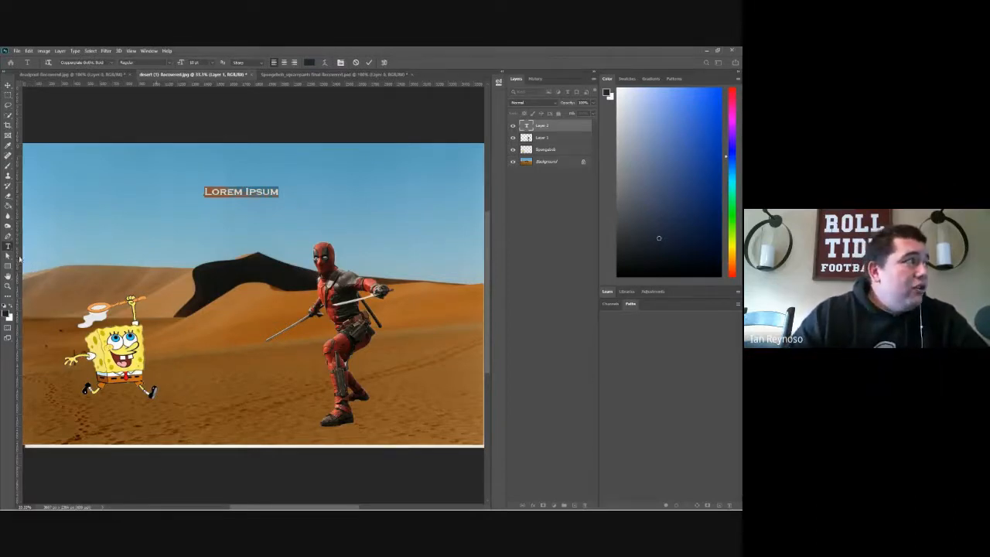
{"action": "left_click", "coordinate": [107, 228]}
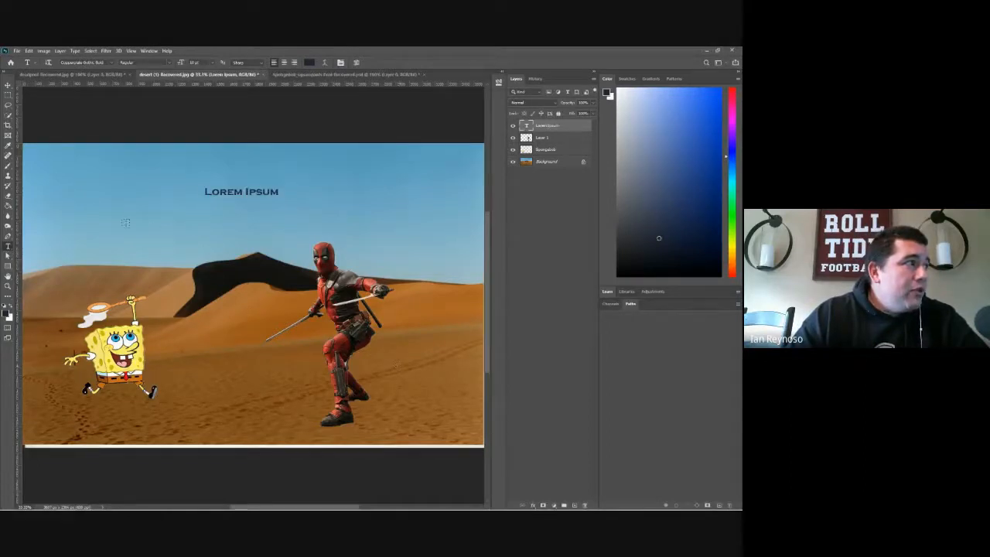
Step: Create a large placeholder paragraph text box between SpongeBob and Deadpool, and delete both the paragraph and heading text layers
{"action": "left_click_drag", "start_coordinate": [114, 222], "coordinate": [340, 395]}
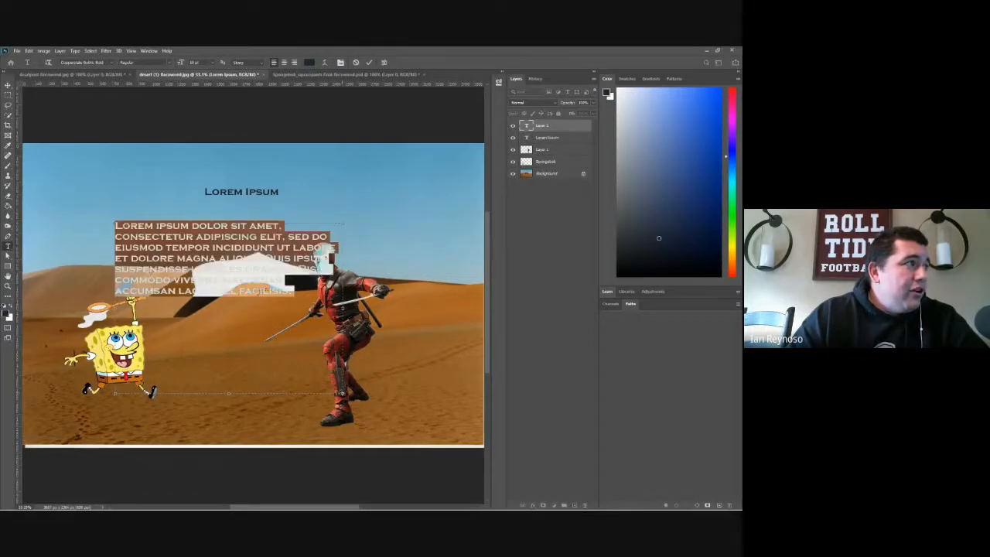
{"action": "left_click", "coordinate": [8, 86]}
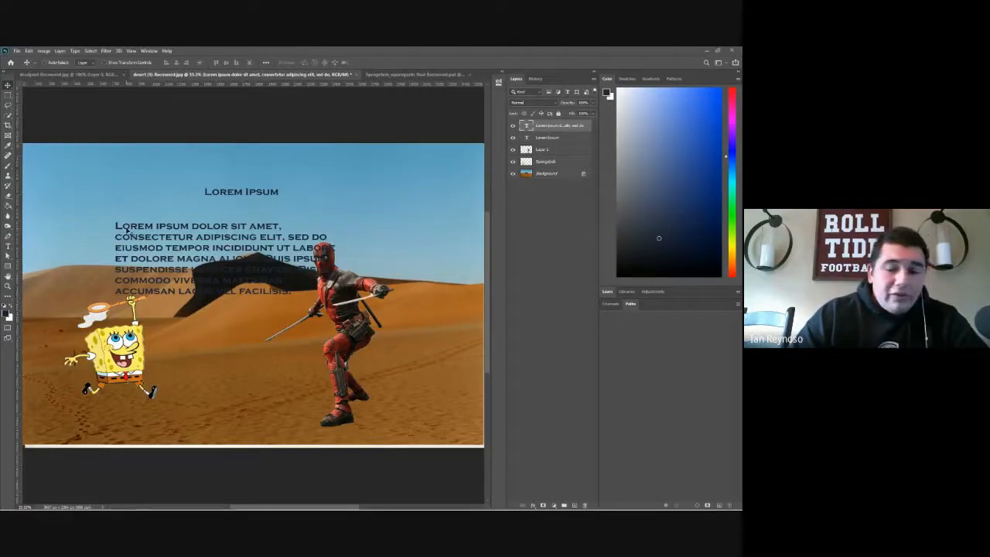
{"action": "key", "text": "Delete"}
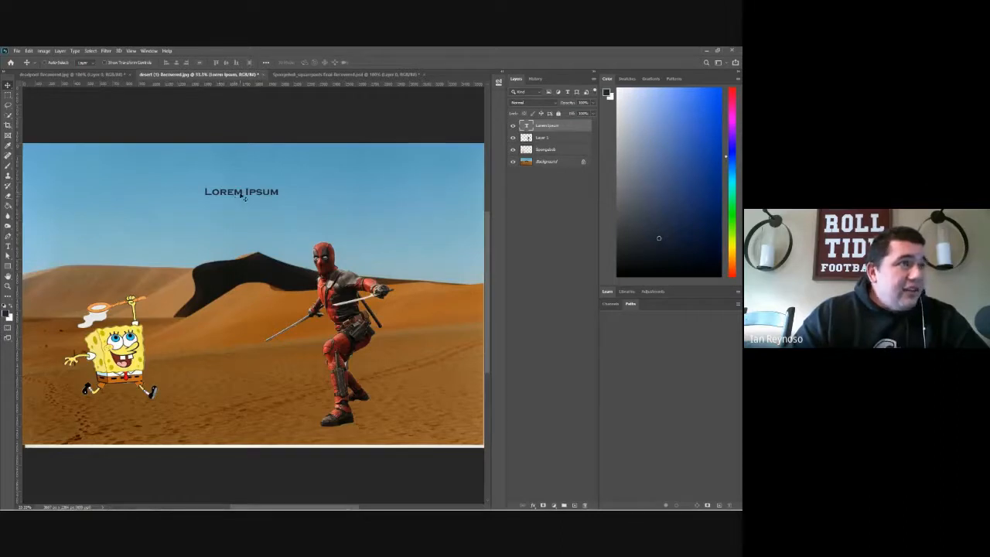
{"action": "key", "text": "Delete"}
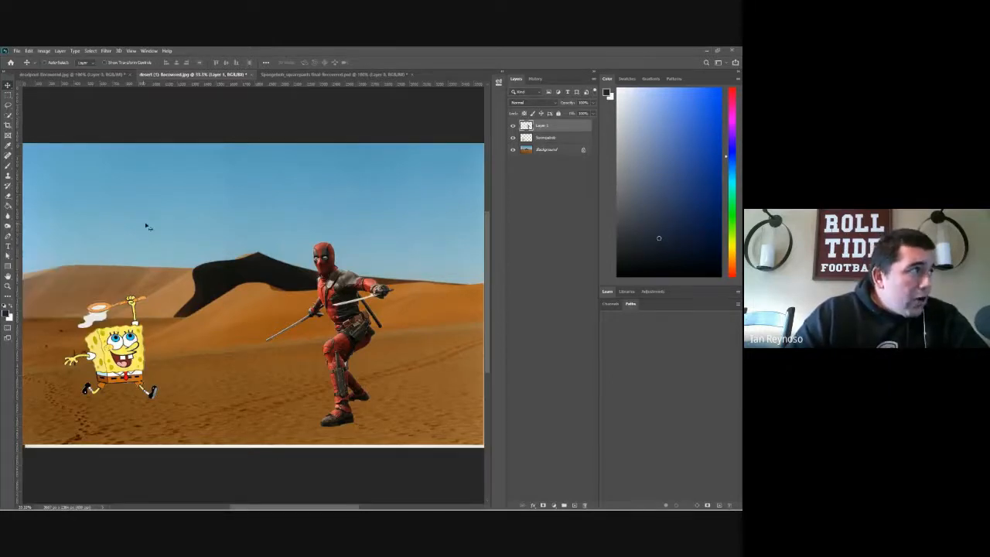
Step: Add point text in the sky with two lines of random characters to test line wrapping, and delete the text layer
{"action": "left_click", "coordinate": [7, 248]}
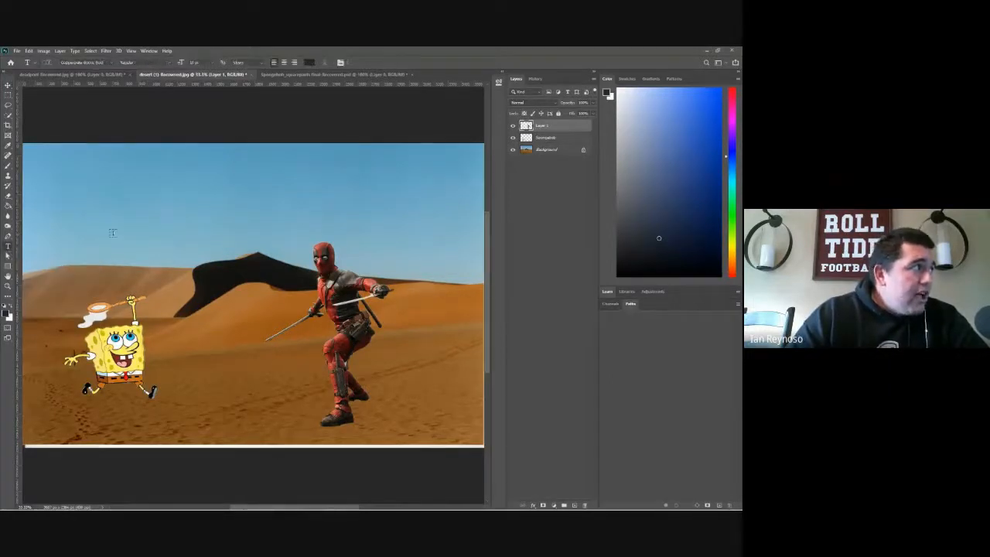
{"action": "left_click", "coordinate": [160, 215]}
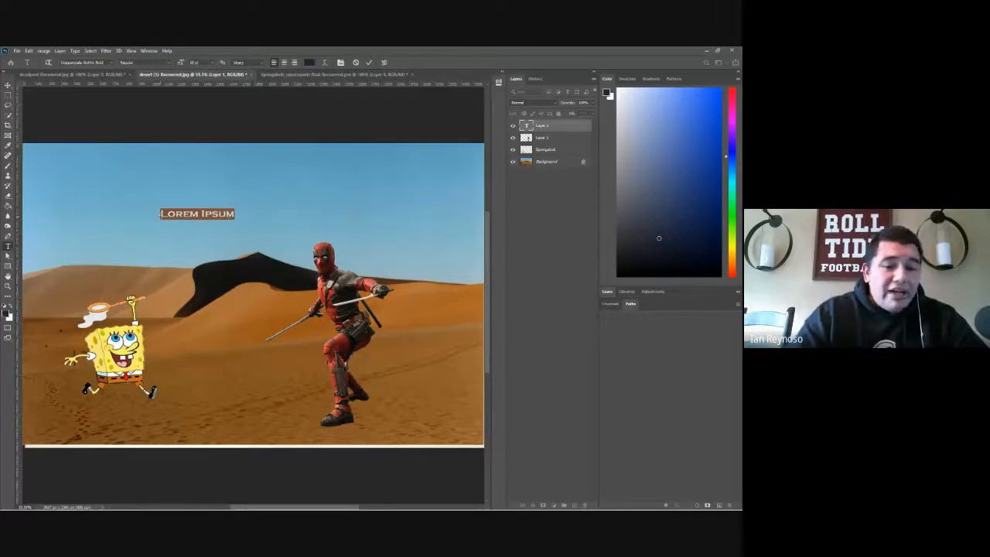
{"action": "left_click", "coordinate": [221, 253]}
{"action": "type", "text": "ljnc;jasbv;jsv;jbas"}
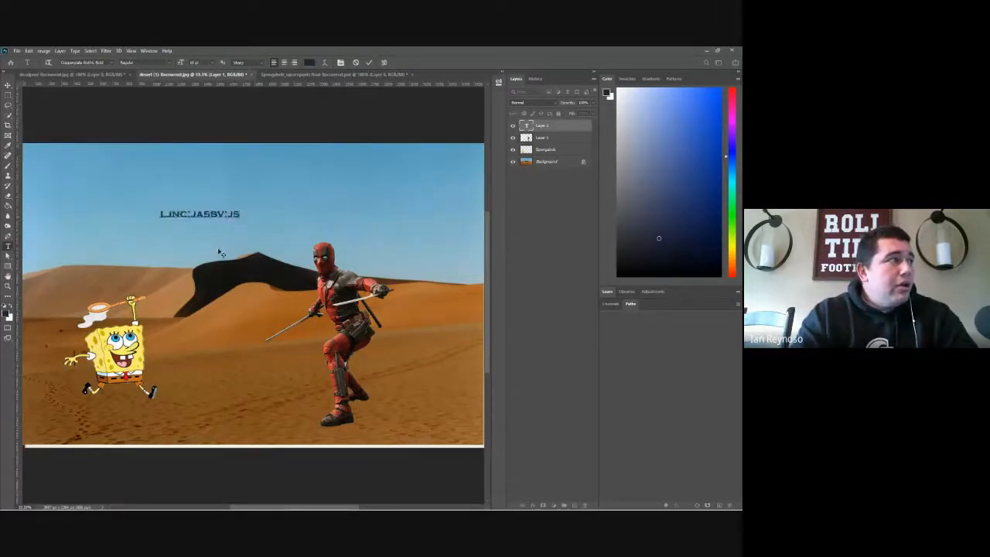
{"action": "type", "text": "as;jkbv;jbasd;vkjbasvbas;kv;jb"}
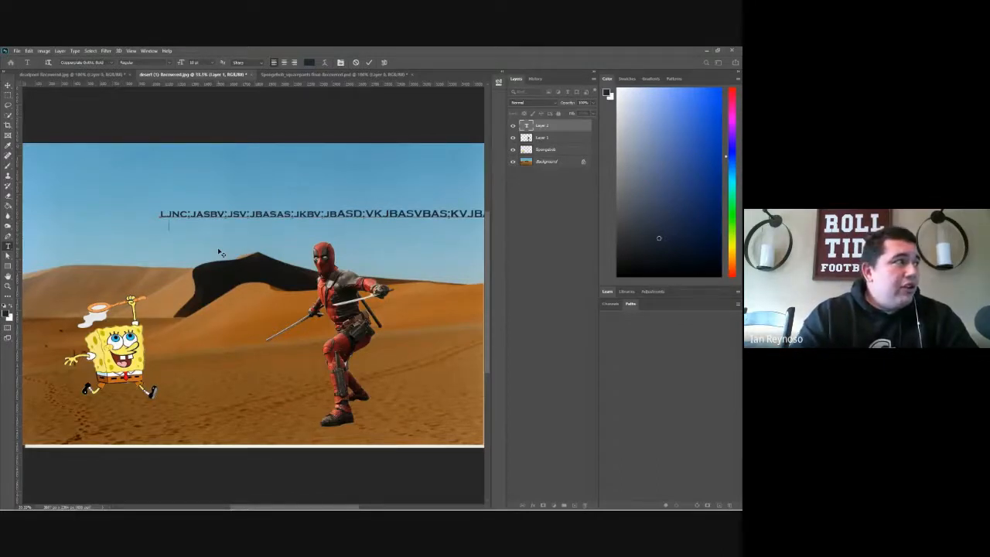
{"action": "type", "text": "kabsc;vkbas;kvb"}
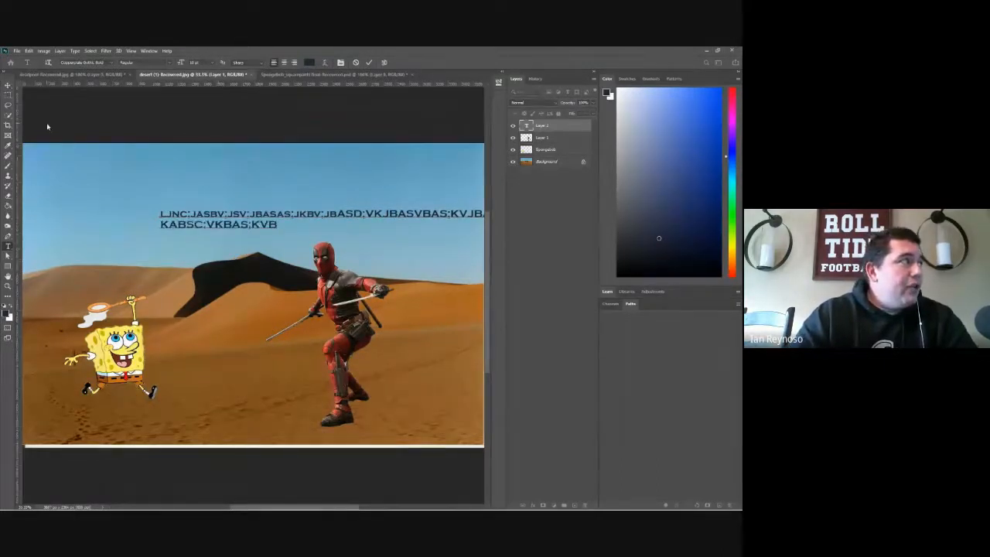
{"action": "key", "text": "BackSpace"}
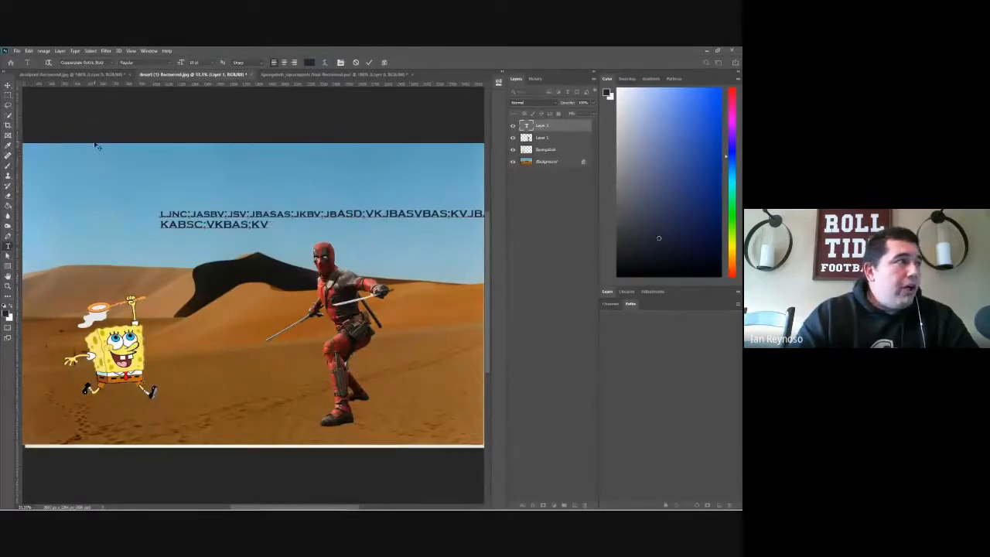
{"action": "left_click", "coordinate": [9, 85]}
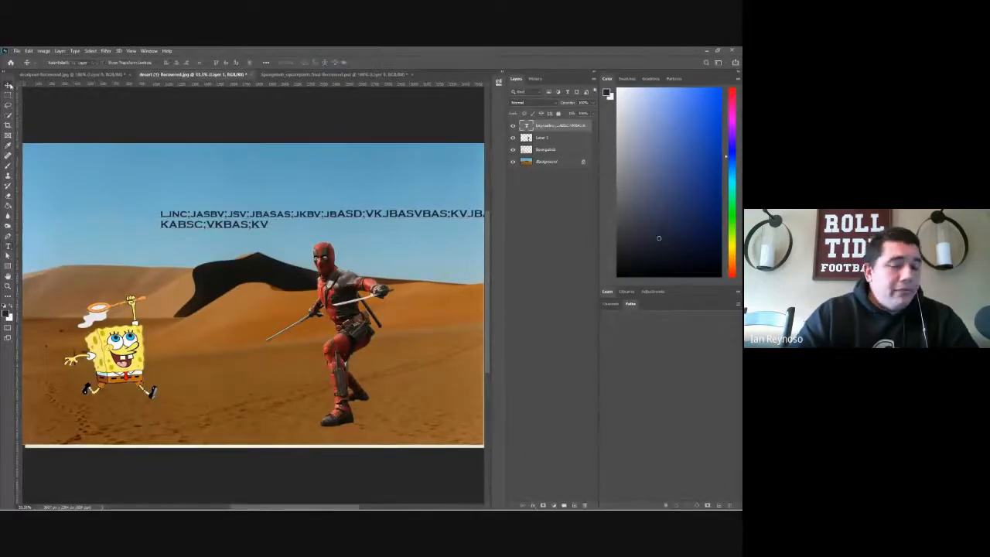
{"action": "key", "text": "Delete"}
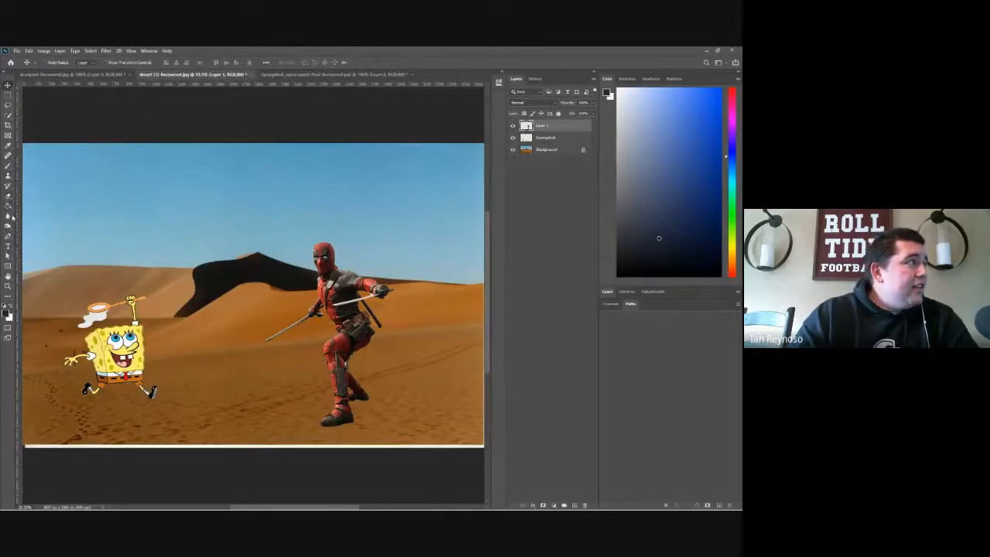
Step: Draw a small text box in the sky, fill it with random characters beyond its width, and delete the text layer
{"action": "left_click", "coordinate": [8, 246]}
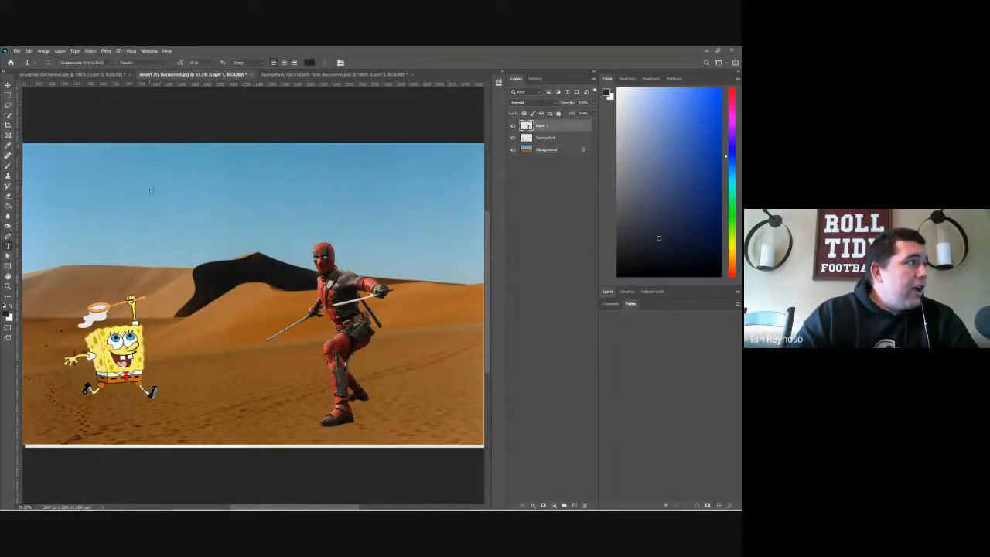
{"action": "left_click_drag", "start_coordinate": [150, 190], "coordinate": [239, 206]}
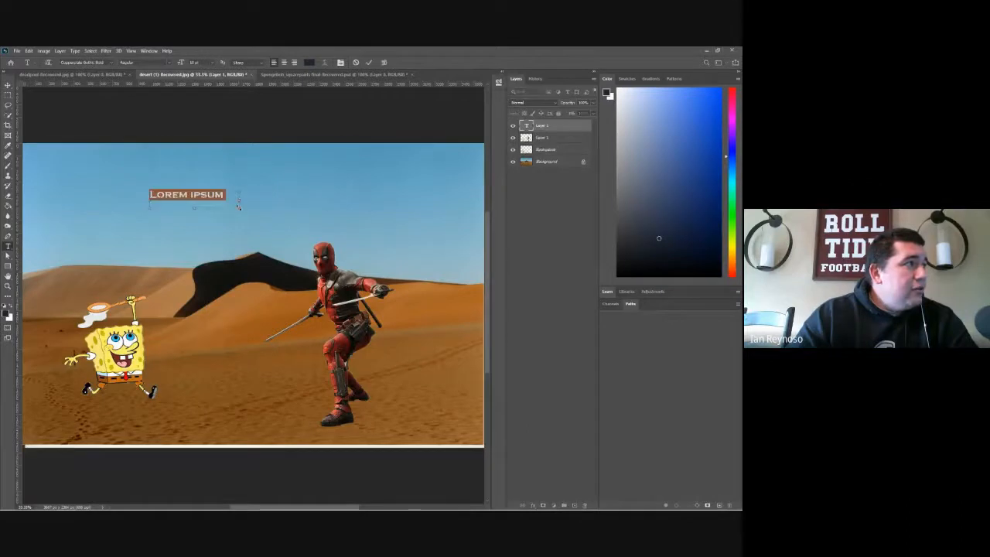
{"action": "left_click", "coordinate": [202, 197]}
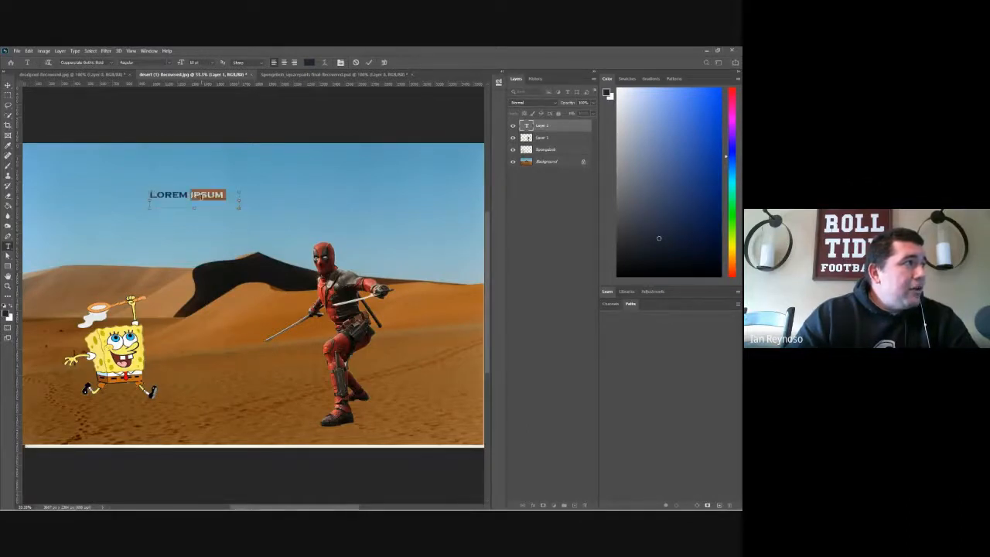
{"action": "triple_click", "coordinate": [202, 197]}
{"action": "type", "text": "KNS:FDL;KGNd"}
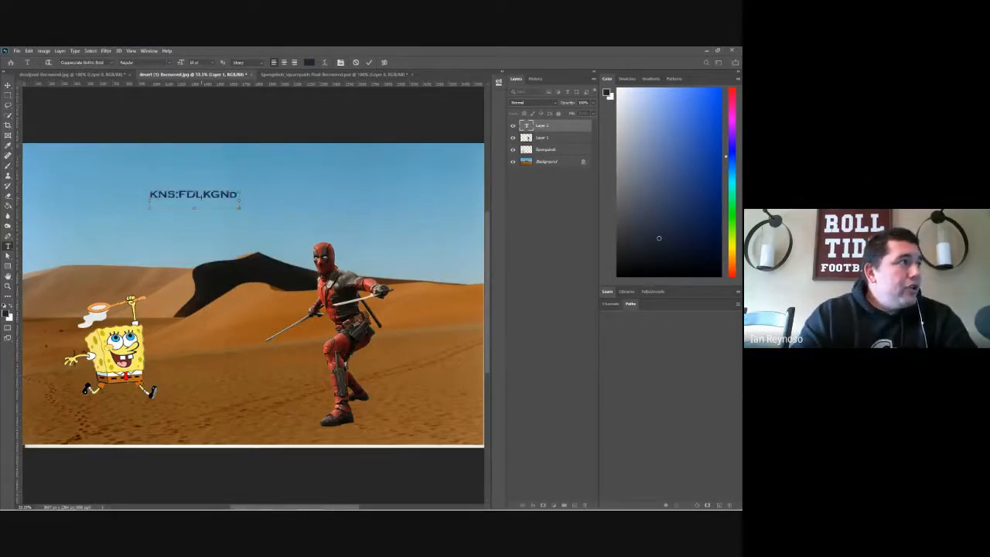
{"action": "type", "text": "SF"}
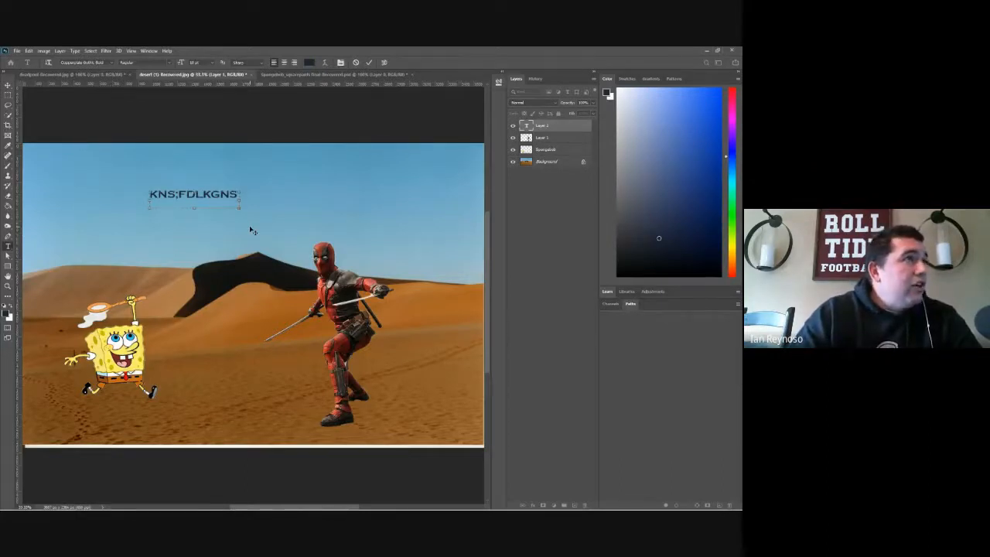
{"action": "left_click", "coordinate": [550, 126]}
{"action": "key", "text": "Delete"}
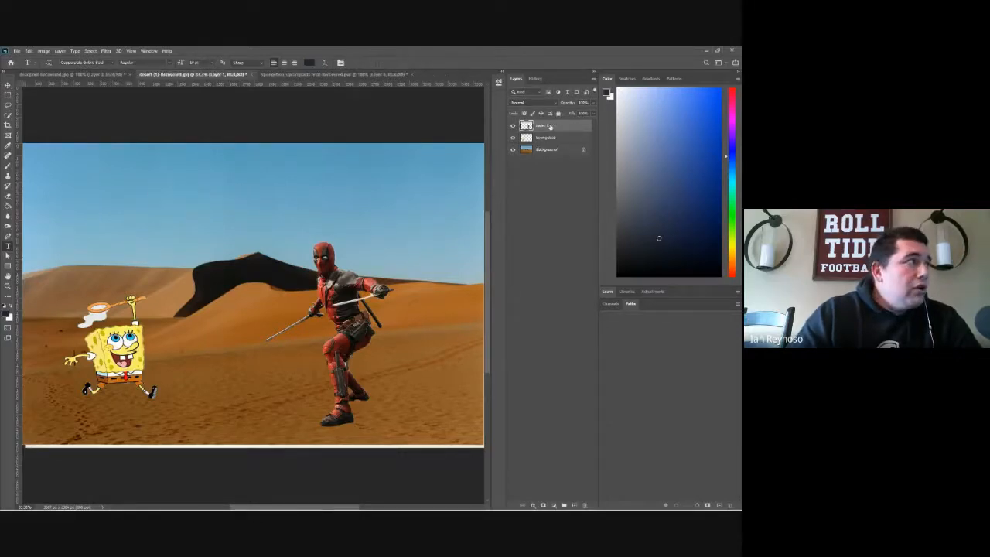
Step: Add the point text "Spongebob VS Deadpool" in the sky above SpongeBob and commit it
{"action": "left_click", "coordinate": [139, 202]}
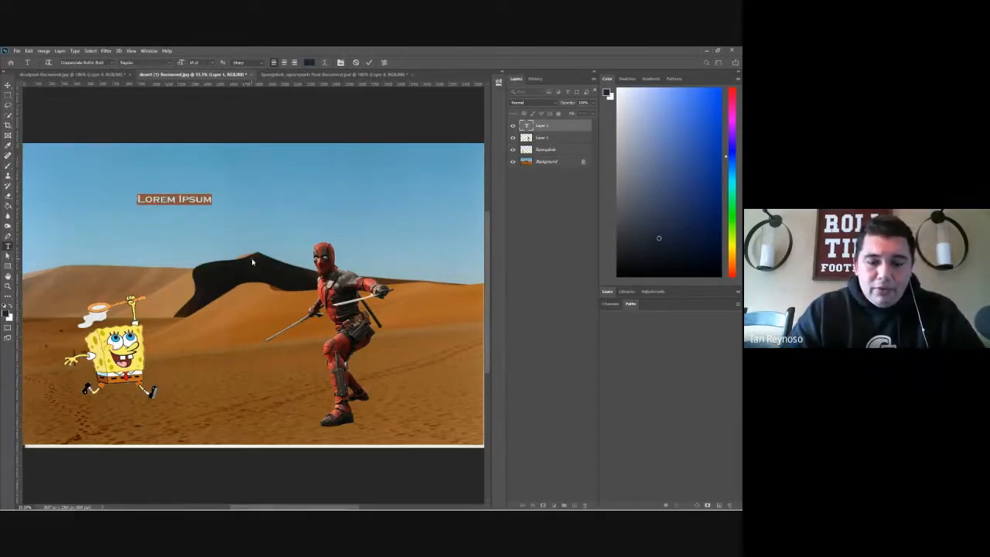
{"action": "type", "text": "Sponge"}
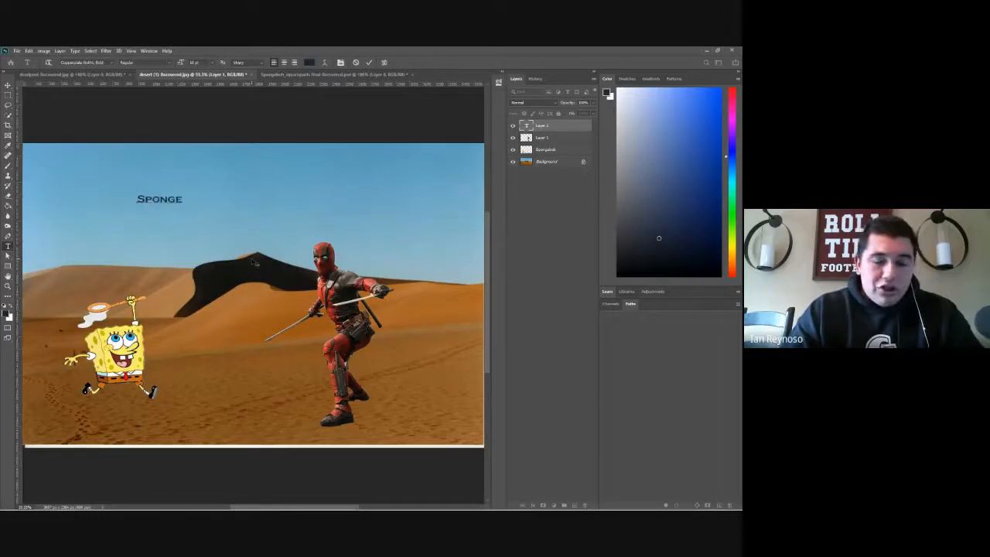
{"action": "type", "text": "bob"}
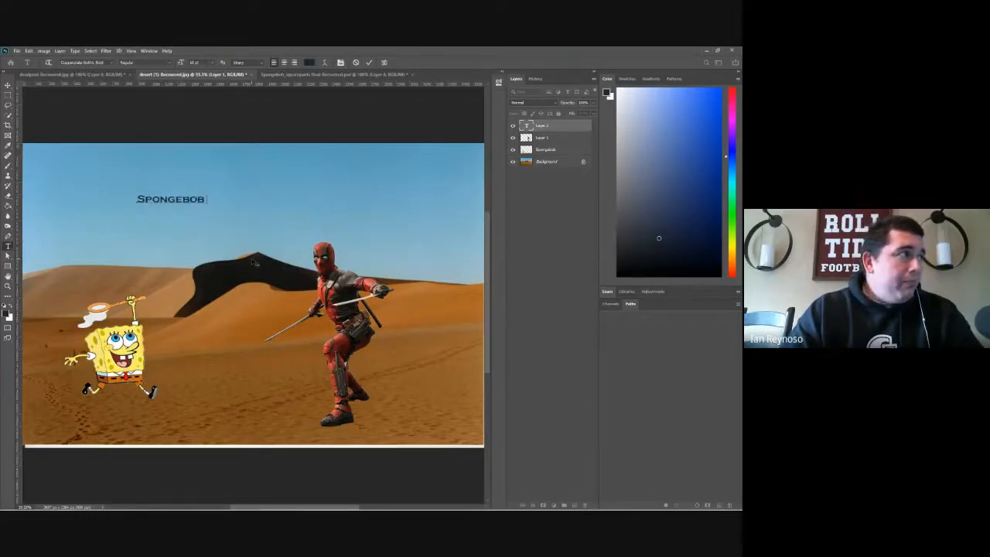
{"action": "type", "text": " VS"}
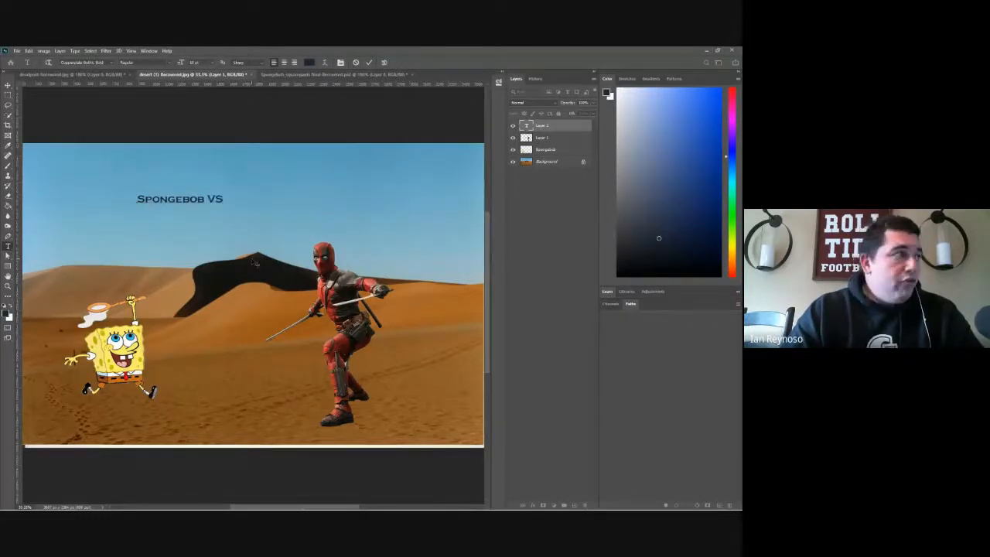
{"action": "type", "text": " D"}
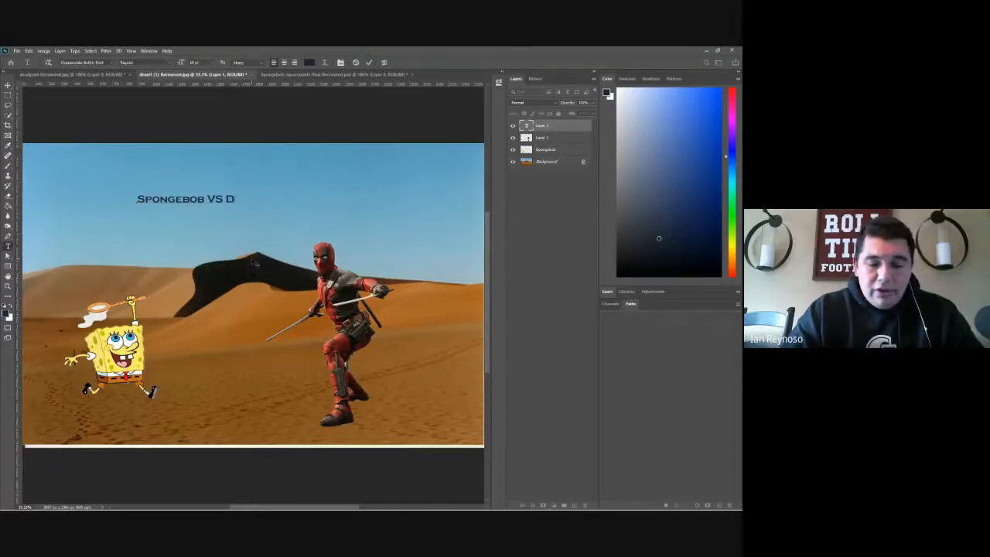
{"action": "type", "text": "eadpol"}
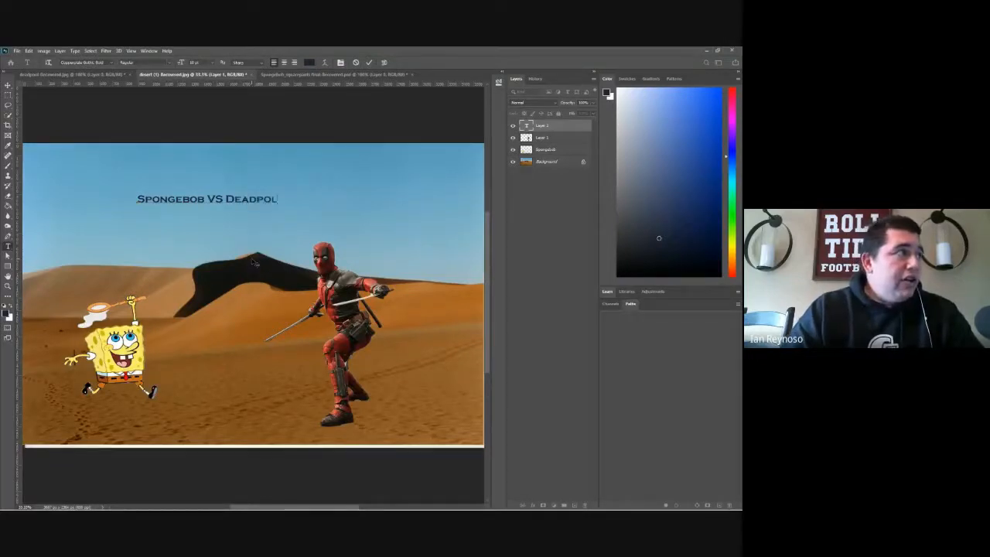
{"action": "key", "text": "BackSpace"}
{"action": "type", "text": "o"}
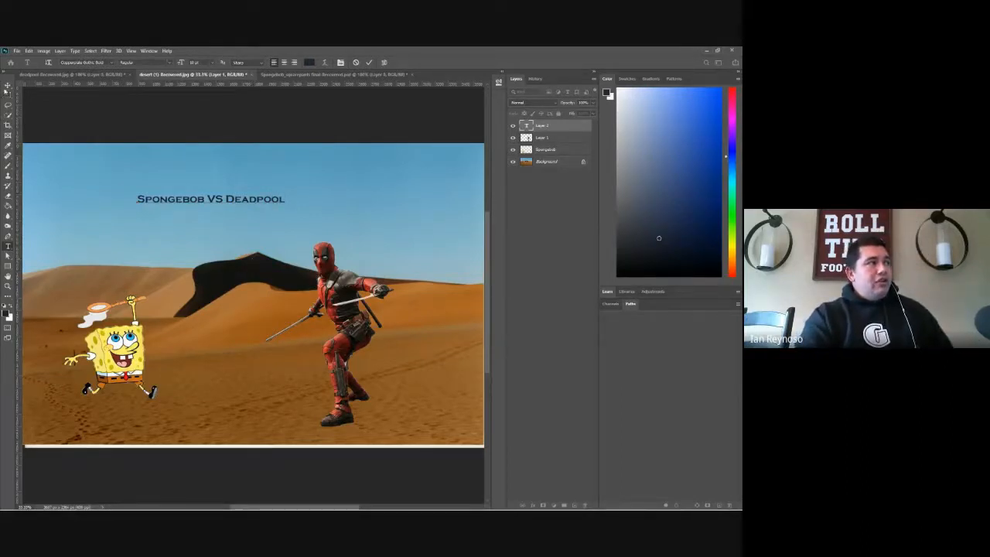
{"action": "left_click", "coordinate": [8, 85]}
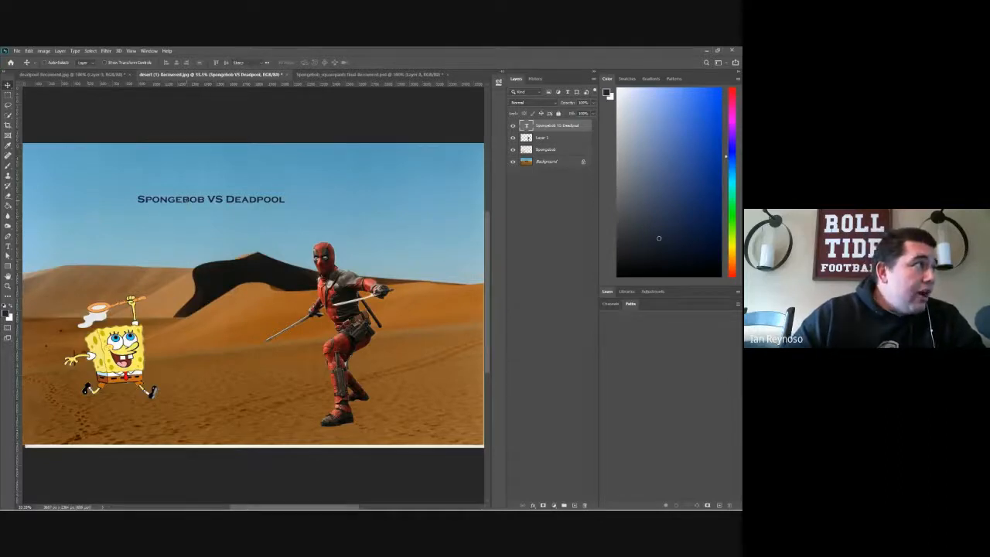
Step: Change the font of the entire "Spongebob VS Deadpool" title to Brush King and commit the text edit
{"action": "double_click", "coordinate": [190, 203]}
{"action": "left_click_drag", "start_coordinate": [249, 202], "coordinate": [286, 201]}
{"action": "left_click", "coordinate": [137, 199]}
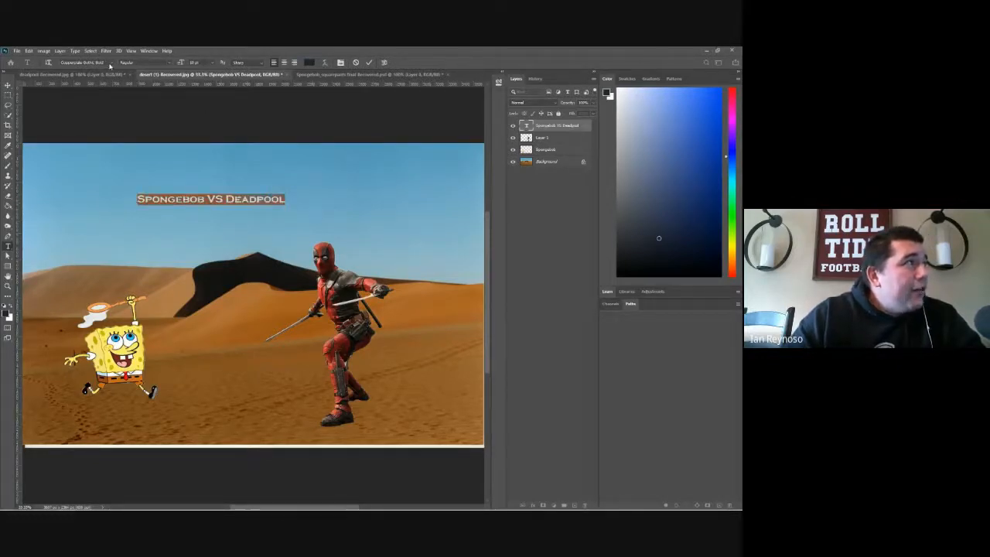
{"action": "left_click", "coordinate": [112, 64]}
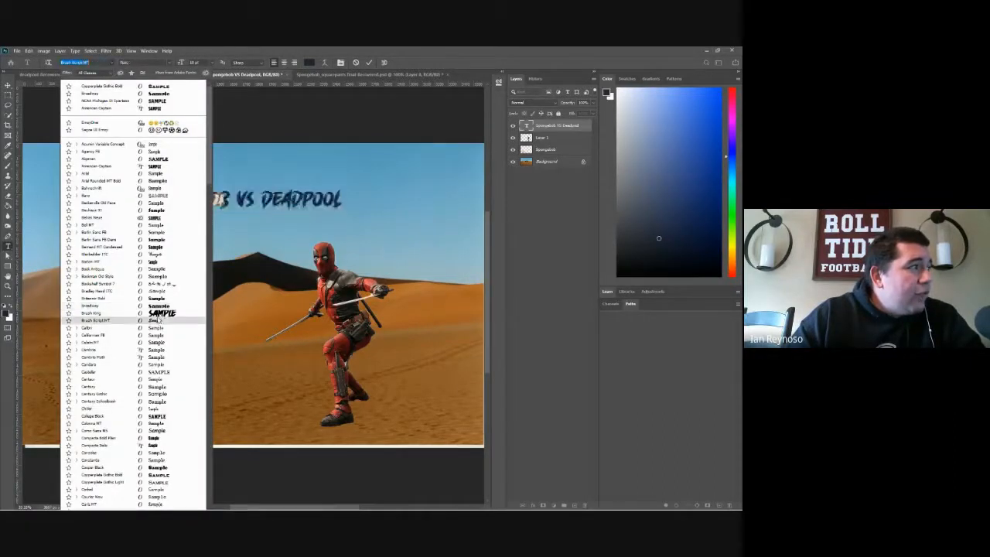
{"action": "left_click", "coordinate": [162, 313]}
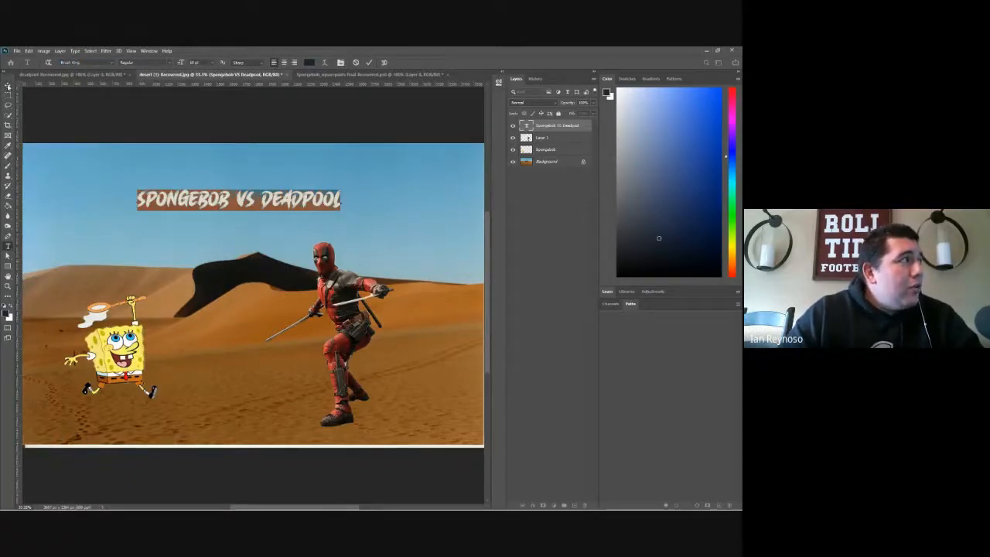
{"action": "left_click", "coordinate": [8, 85]}
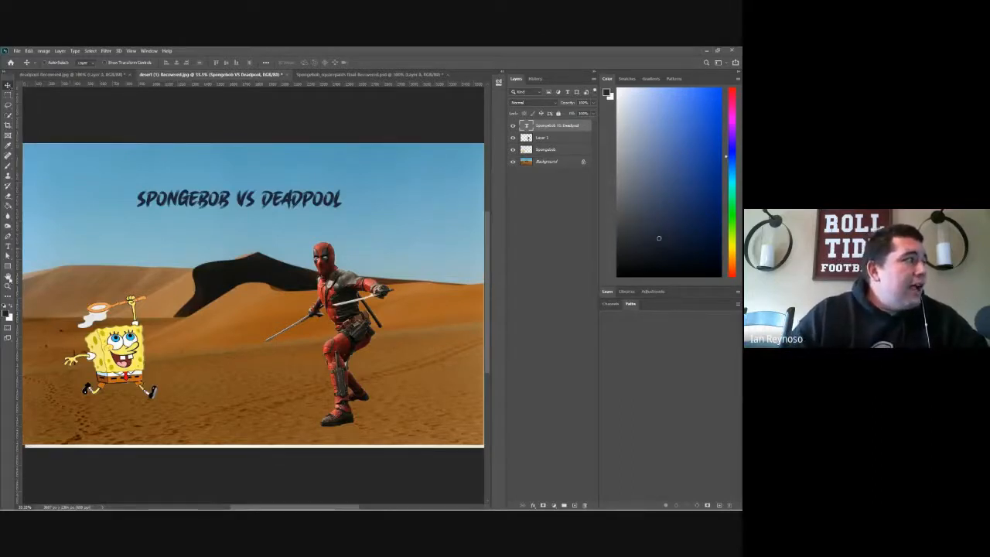
Step: Zoom in to 100% on the title and place the text cursor inside it for editing
{"action": "left_click", "coordinate": [8, 286]}
{"action": "right_click", "coordinate": [243, 216]}
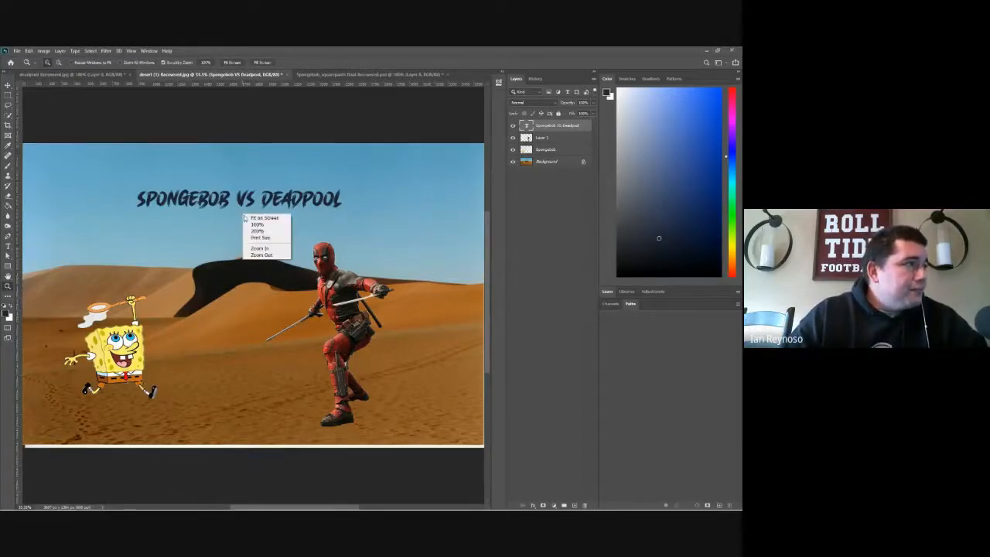
{"action": "left_click", "coordinate": [238, 206]}
{"action": "left_click", "coordinate": [235, 203]}
{"action": "left_click_drag", "start_coordinate": [234, 203], "coordinate": [240, 215]}
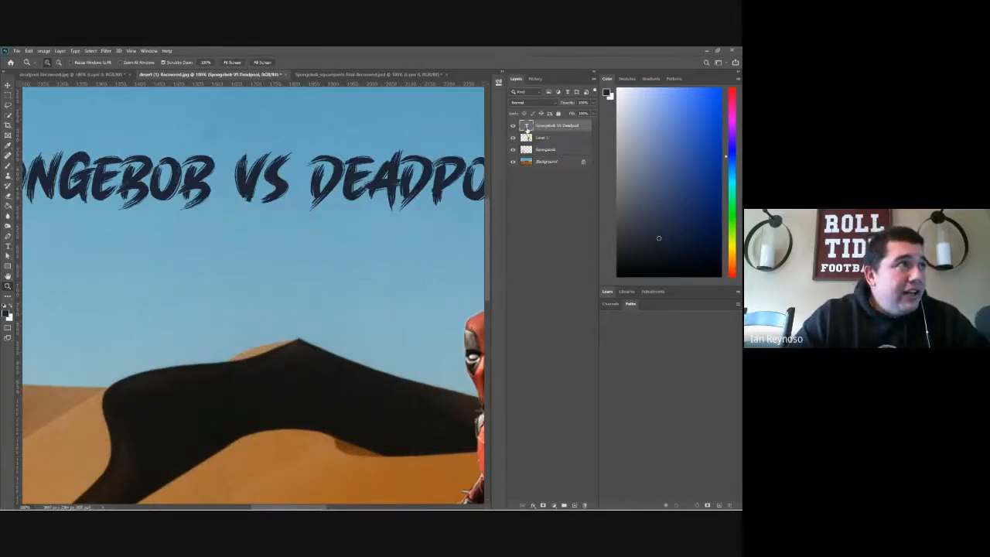
{"action": "left_click", "coordinate": [8, 247]}
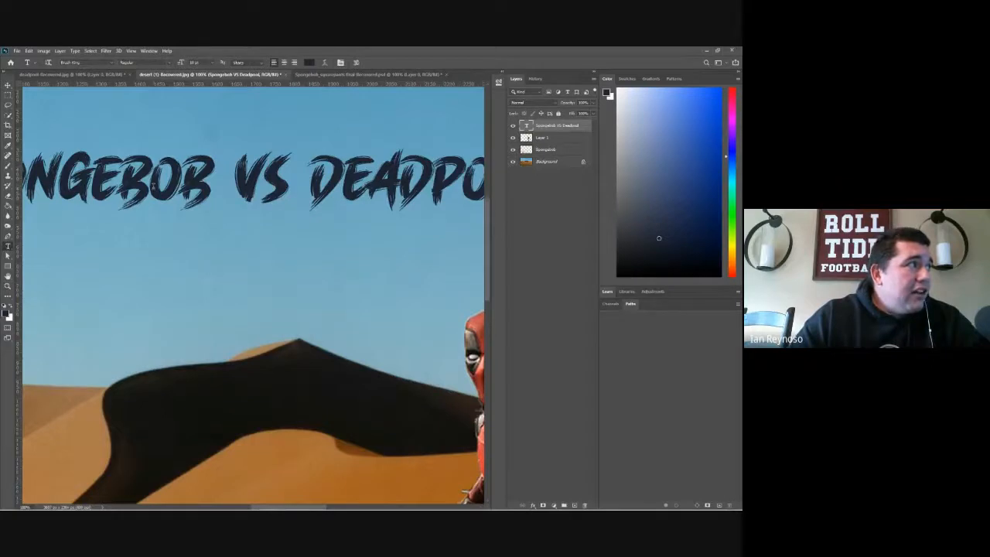
{"action": "left_click", "coordinate": [152, 187]}
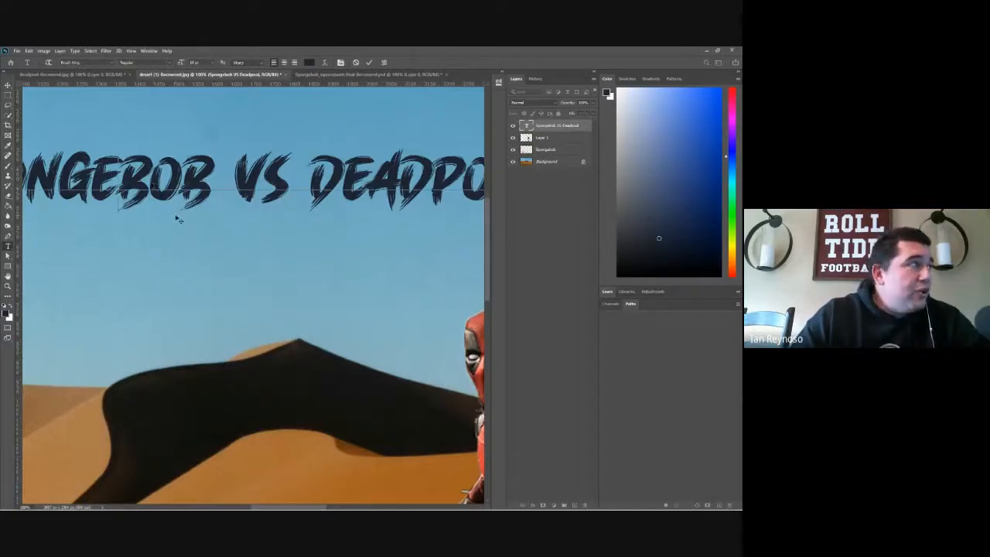
{"action": "key", "text": "BackSpace"}
{"action": "type", "text": "B"}
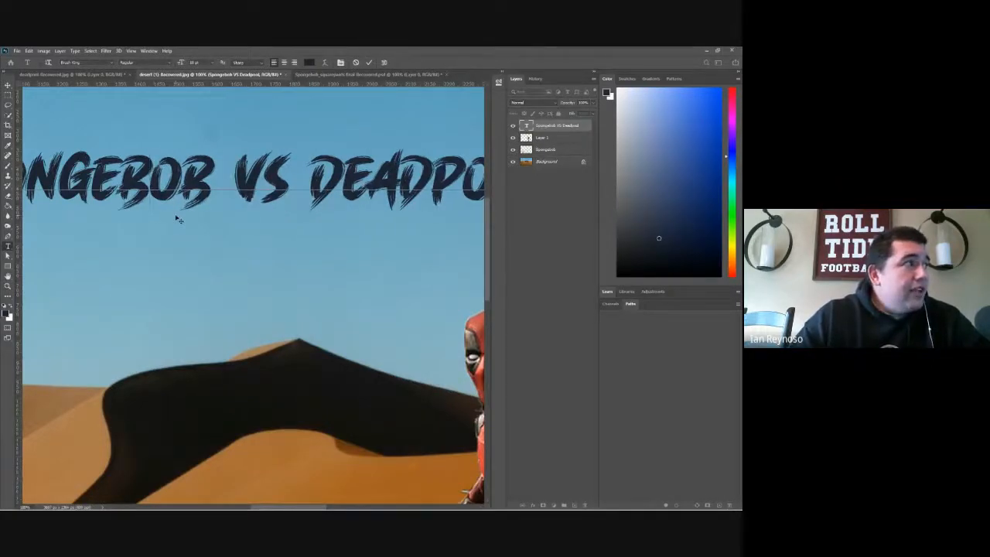
Step: Try a drop shadow on the title text layer, discard it, and briefly hide the Background layer
{"action": "double_click", "coordinate": [547, 126]}
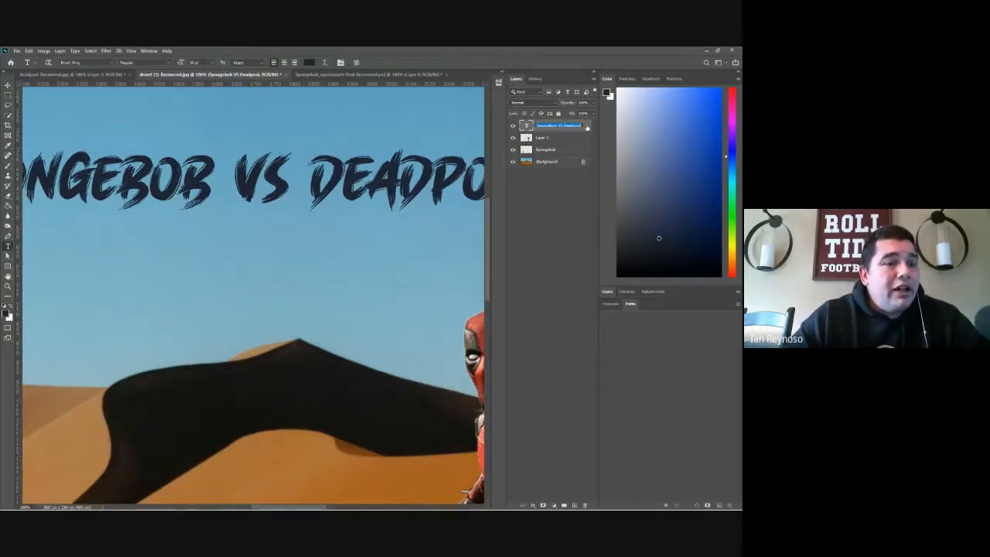
{"action": "key", "text": "Return"}
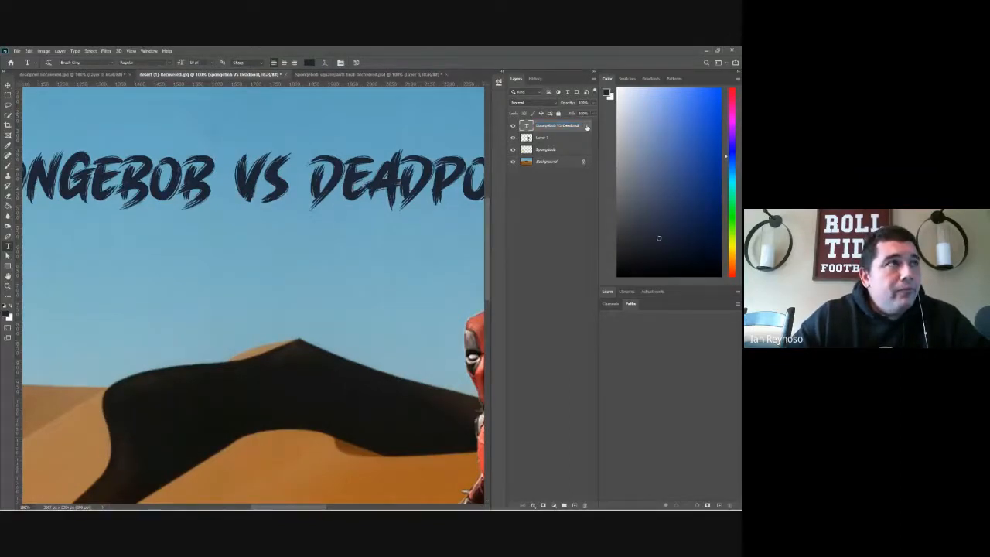
{"action": "key", "text": "space"}
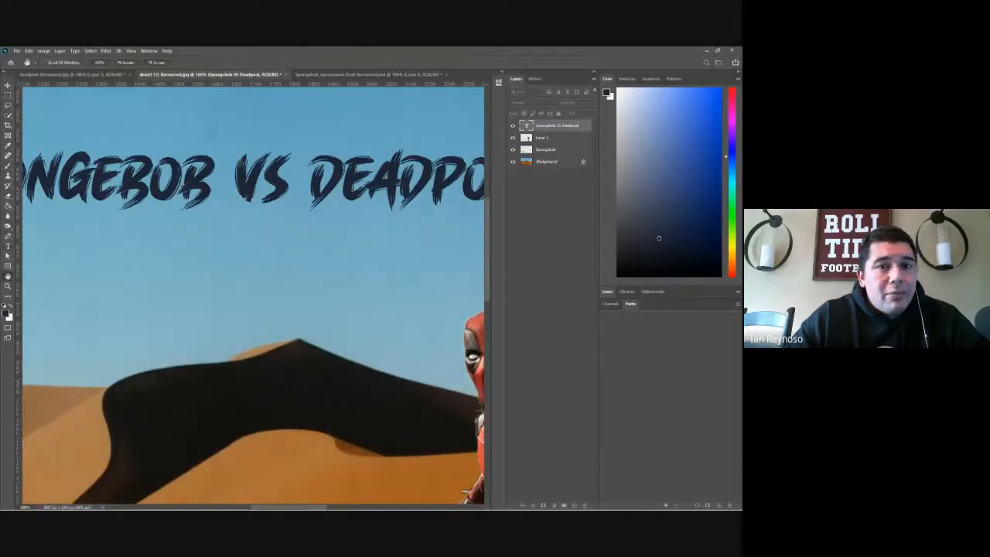
{"action": "left_click_drag", "start_coordinate": [797, 286], "coordinate": [343, 246]}
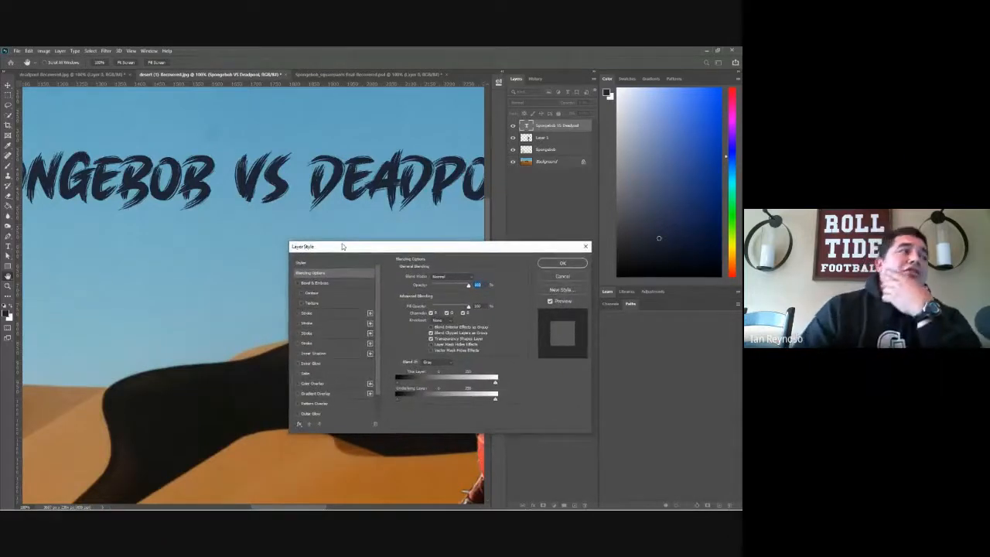
{"action": "scroll", "coordinate": [325, 343], "scroll_direction": "down", "scroll_amount": 2}
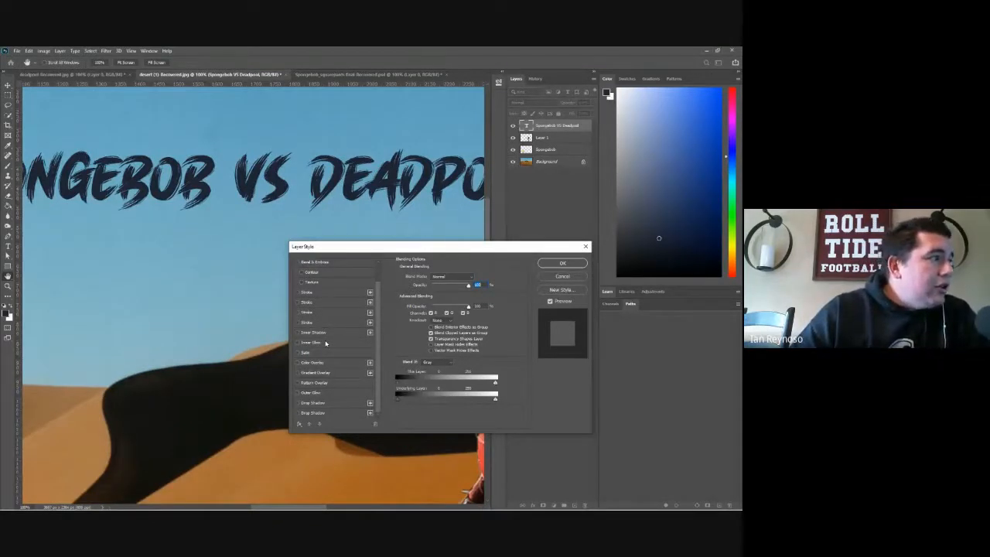
{"action": "left_click", "coordinate": [298, 403]}
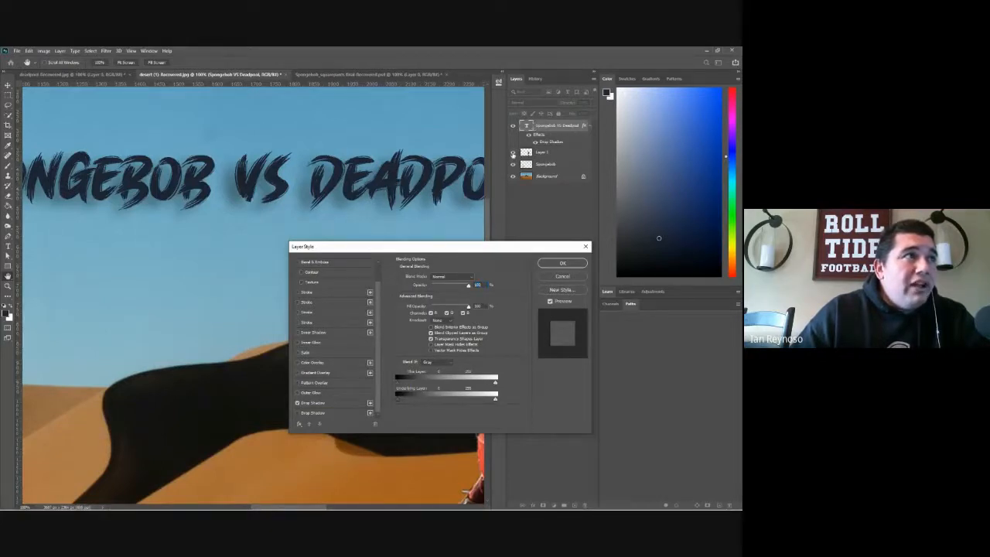
{"action": "left_click", "coordinate": [562, 276]}
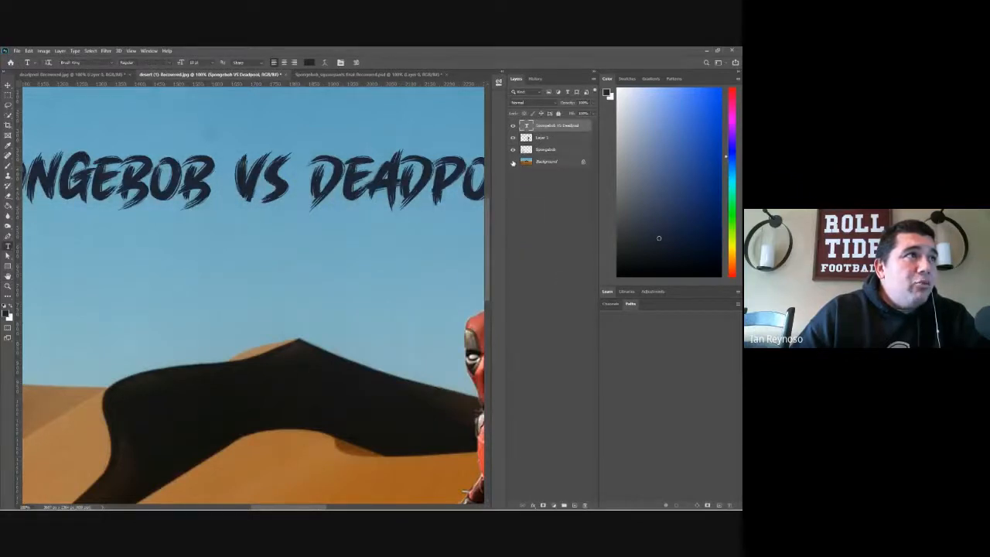
{"action": "left_click", "coordinate": [511, 161]}
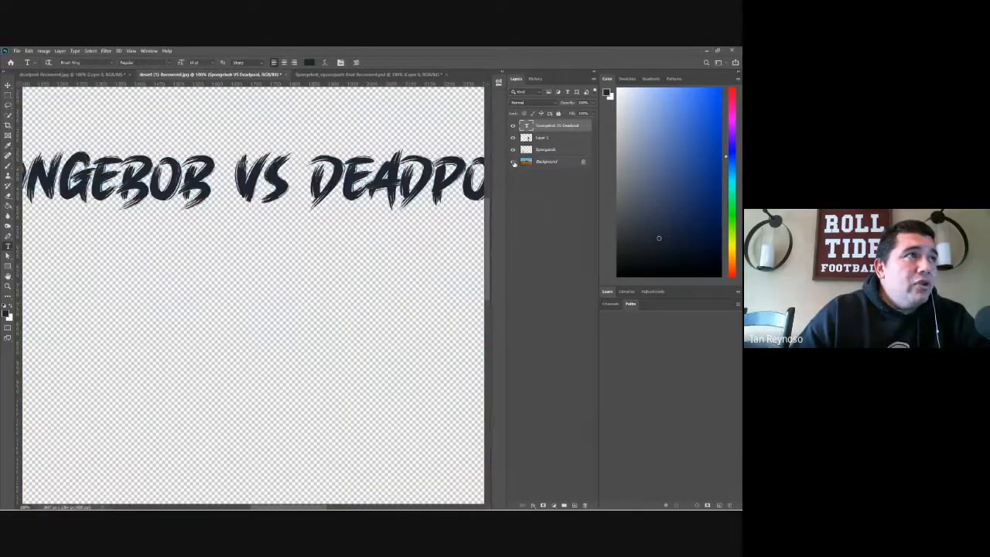
{"action": "left_click", "coordinate": [512, 161]}
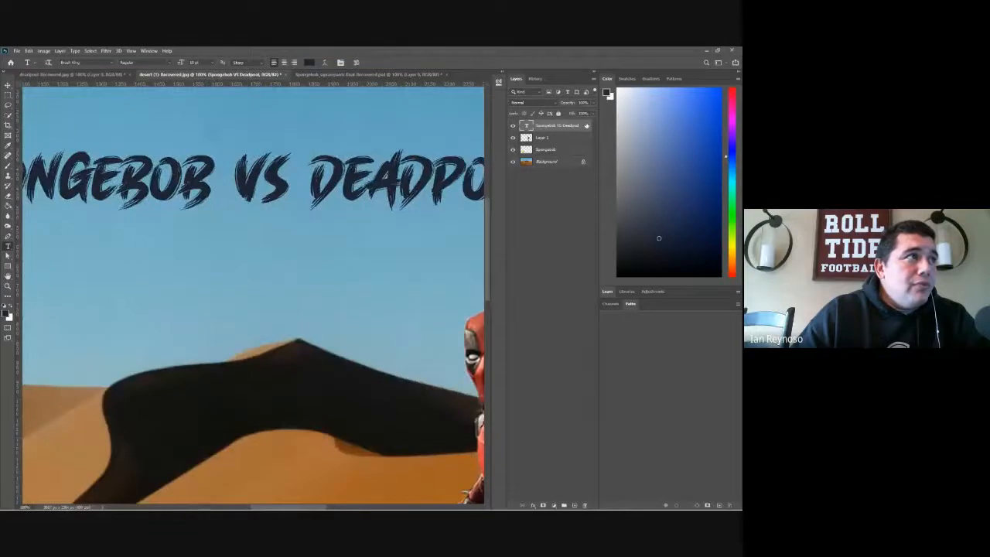
Step: Add a Drop Shadow effect to the title text layer and open the effect's settings
{"action": "double_click", "coordinate": [580, 126]}
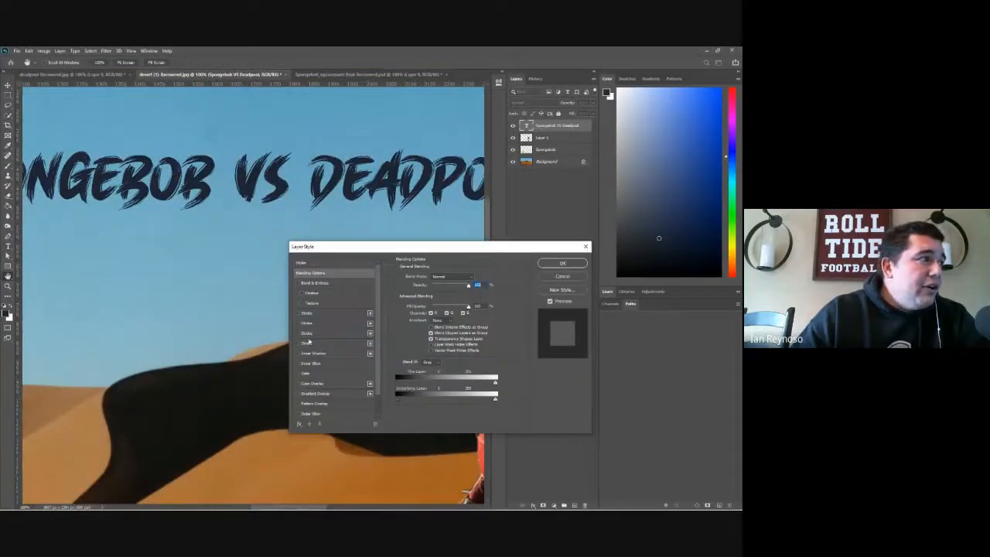
{"action": "scroll", "coordinate": [309, 385], "scroll_direction": "down", "scroll_amount": 1}
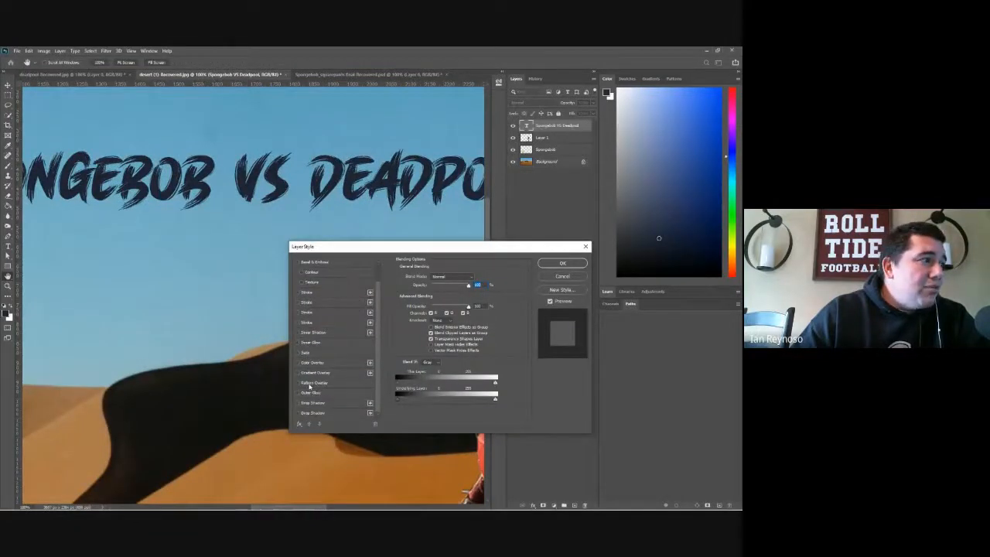
{"action": "left_click", "coordinate": [297, 402]}
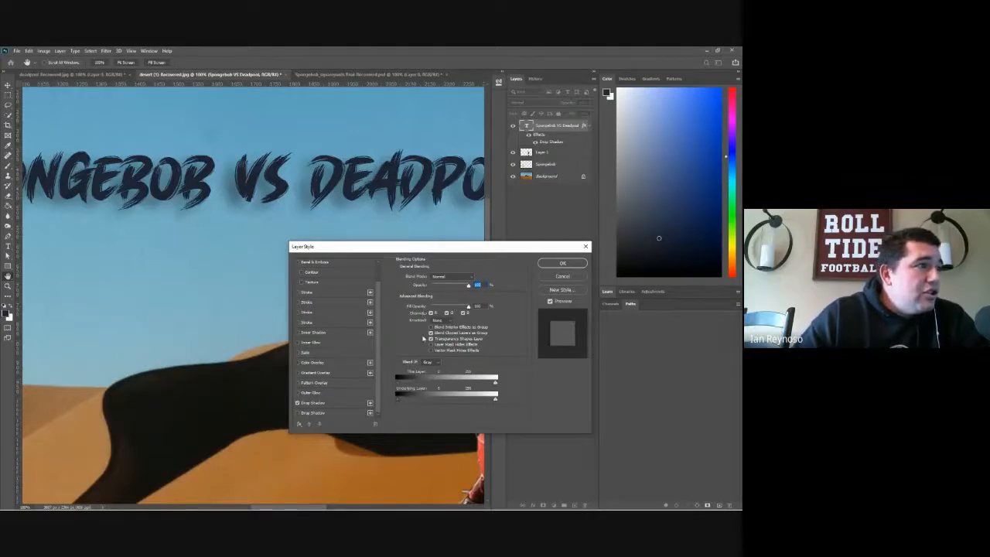
{"action": "left_click", "coordinate": [314, 403]}
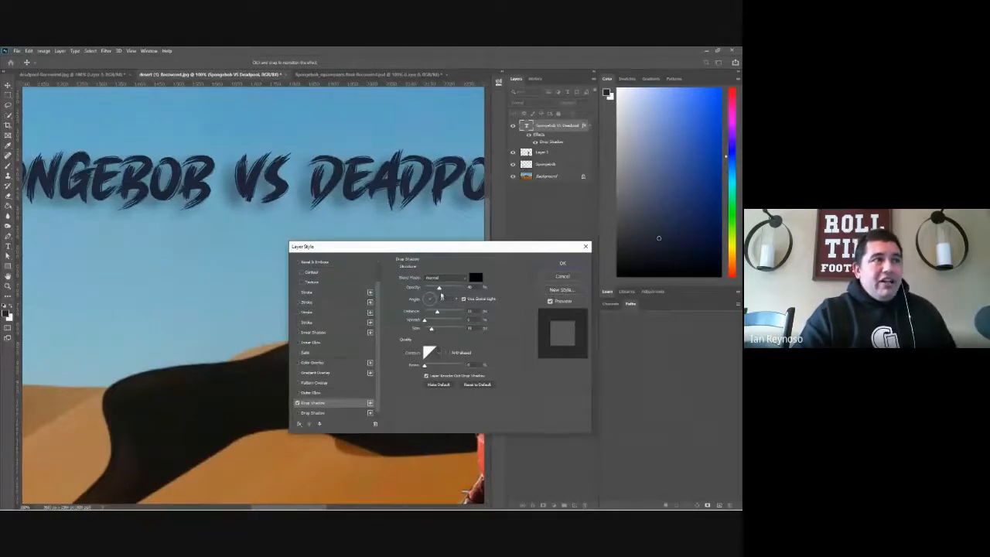
Step: Raise the title drop shadow's opacity, distance and spread, reduce its size slightly, and apply the layer style
{"action": "left_click_drag", "start_coordinate": [438, 289], "coordinate": [470, 291]}
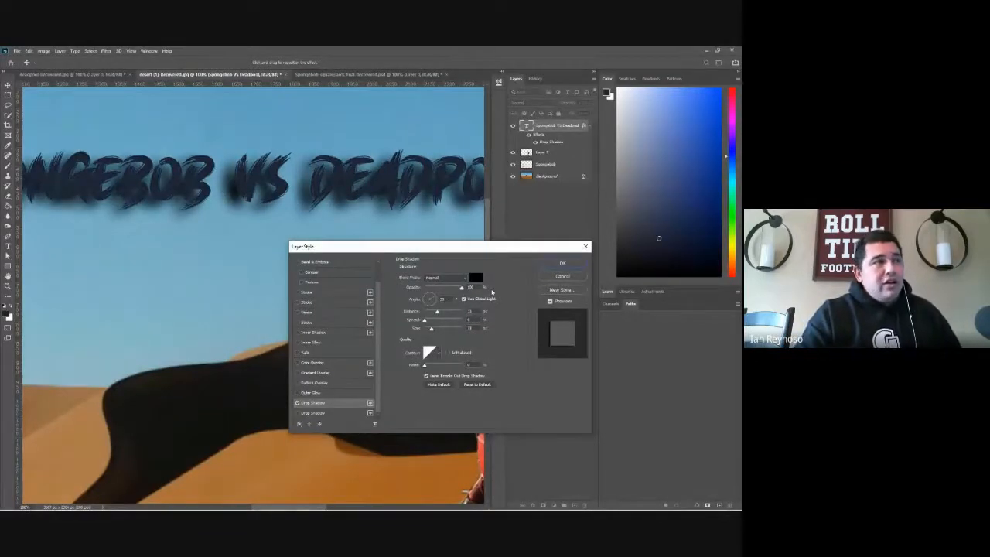
{"action": "mouse_move", "coordinate": [461, 288]}
{"action": "left_mouse_down"}
{"action": "mouse_move", "coordinate": [412, 288]}
{"action": "mouse_move", "coordinate": [446, 289]}
{"action": "left_mouse_up"}
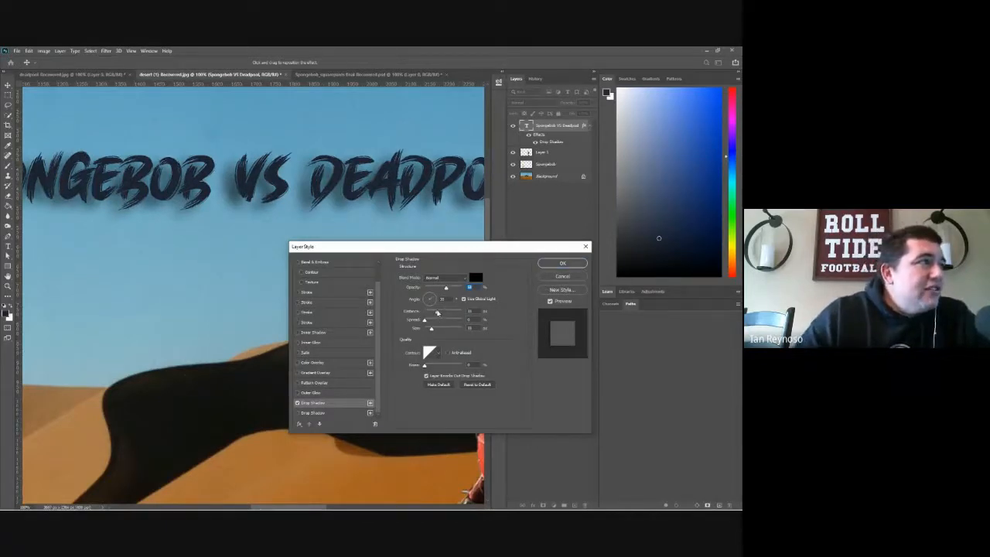
{"action": "mouse_move", "coordinate": [437, 311]}
{"action": "left_mouse_down"}
{"action": "mouse_move", "coordinate": [428, 313]}
{"action": "mouse_move", "coordinate": [459, 312]}
{"action": "mouse_move", "coordinate": [439, 315]}
{"action": "left_mouse_up"}
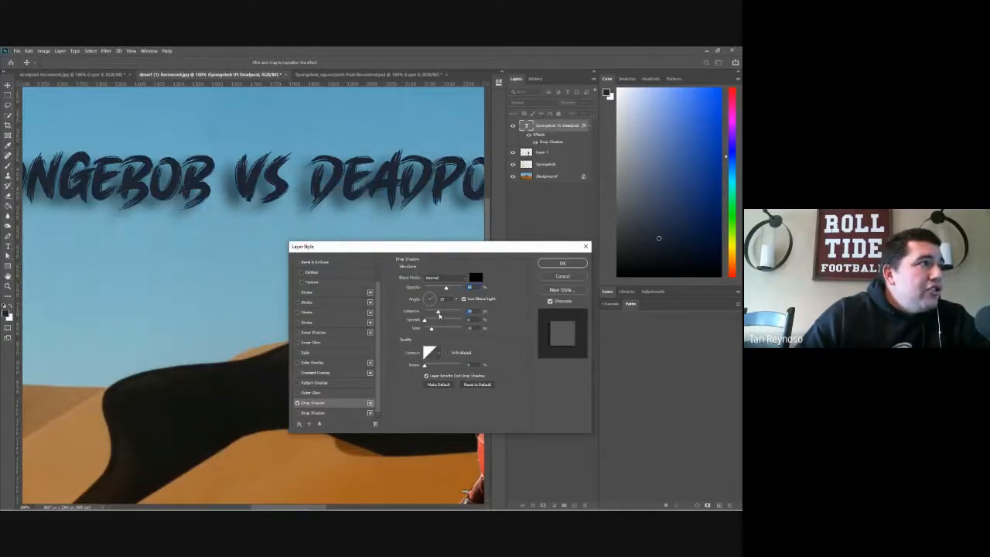
{"action": "mouse_move", "coordinate": [424, 321]}
{"action": "left_mouse_down"}
{"action": "mouse_move", "coordinate": [463, 326]}
{"action": "mouse_move", "coordinate": [435, 328]}
{"action": "left_mouse_up"}
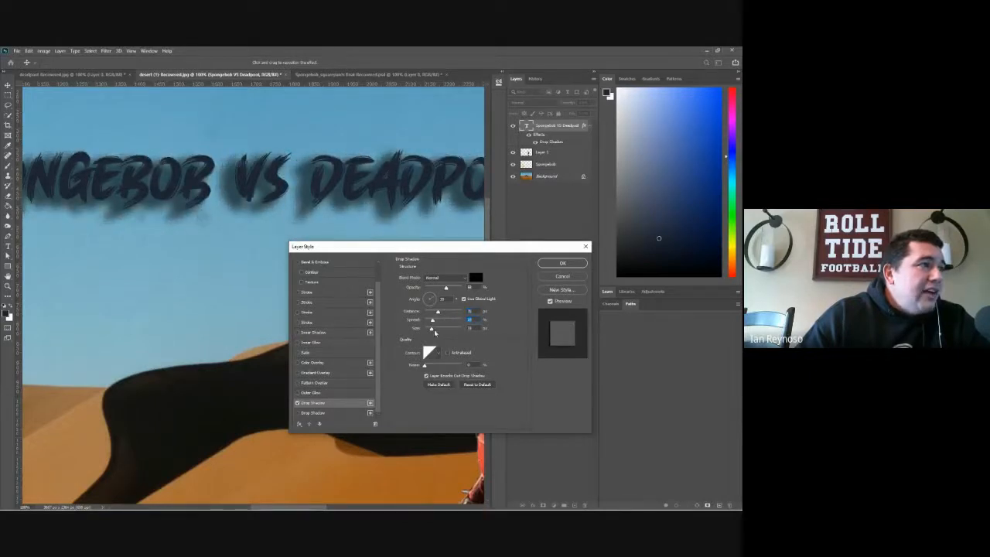
{"action": "left_click_drag", "start_coordinate": [431, 330], "coordinate": [430, 333]}
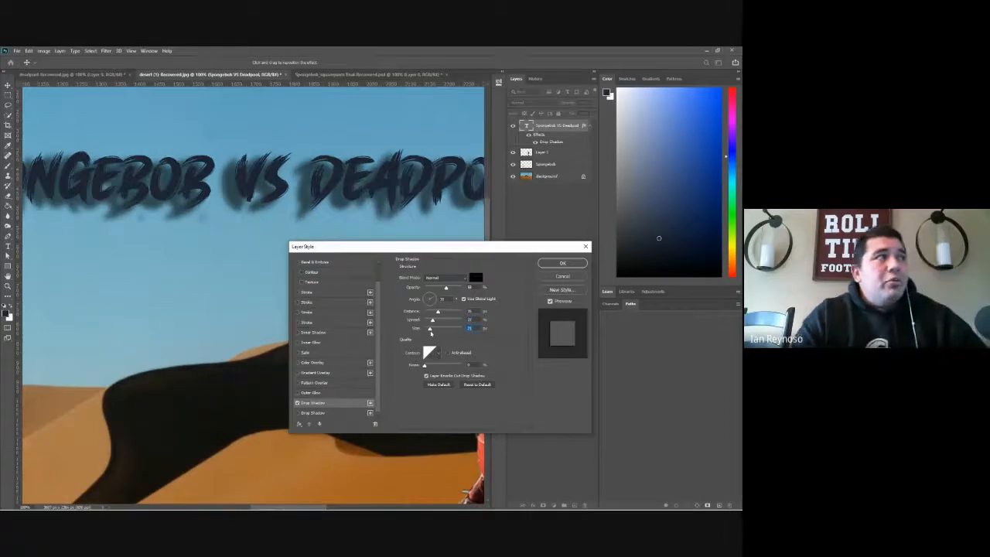
{"action": "left_click", "coordinate": [558, 262]}
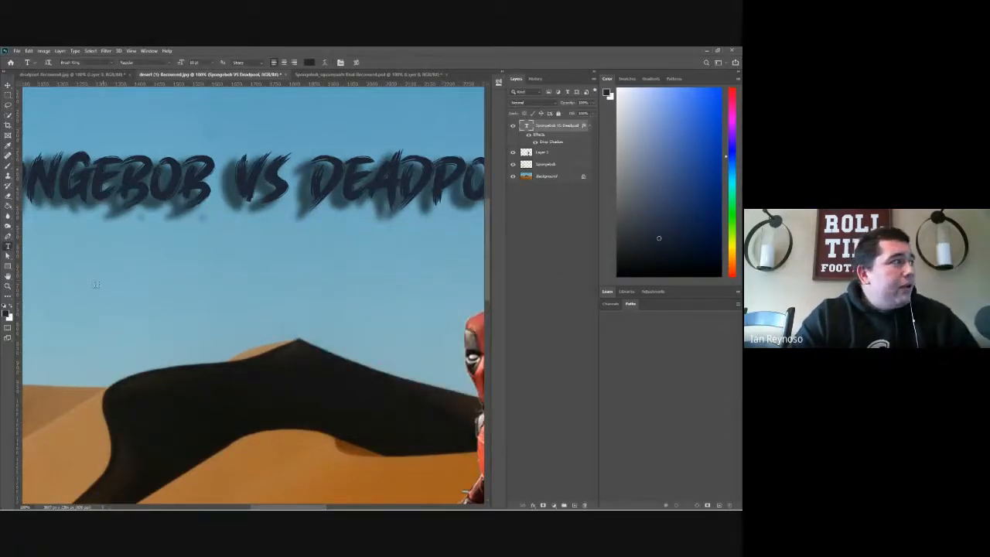
Step: Turn off the Drop Shadow effect in the title text layer's style
{"action": "left_click", "coordinate": [7, 286]}
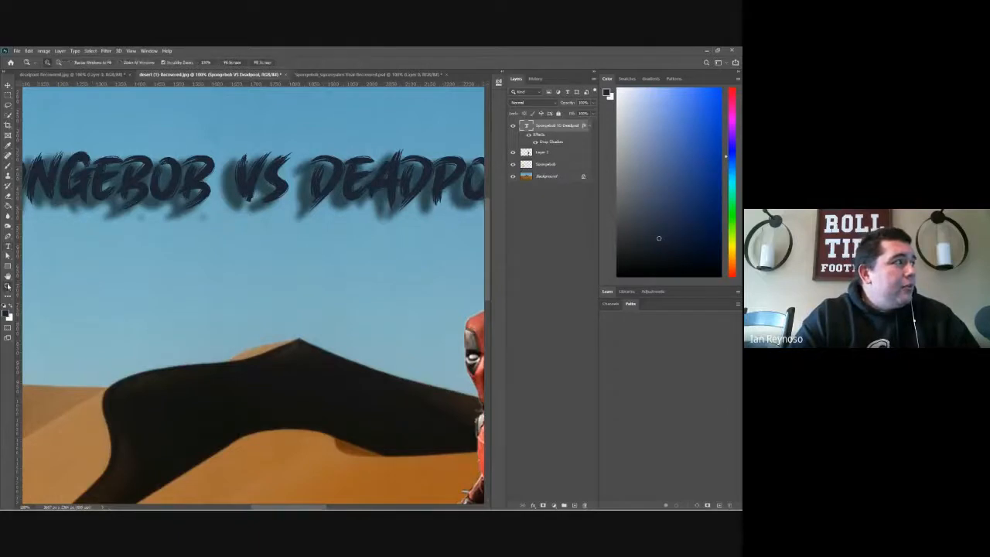
{"action": "left_click", "coordinate": [149, 296], "text": "alt"}
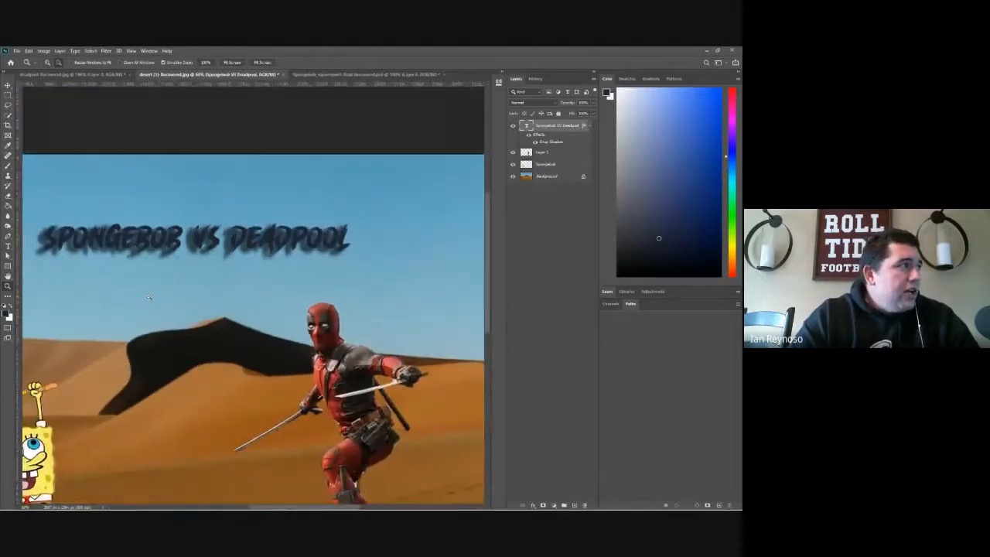
{"action": "left_click", "coordinate": [150, 296], "text": "alt"}
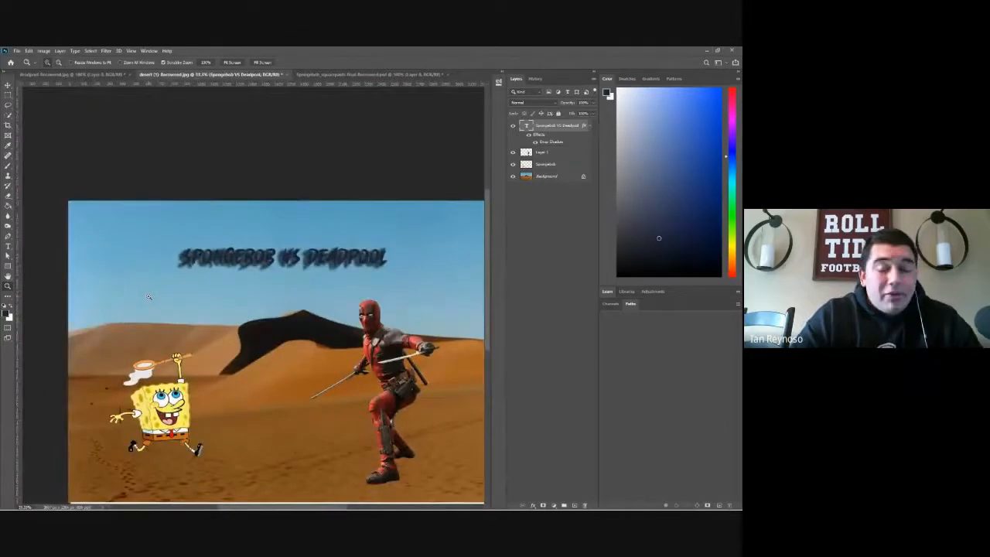
{"action": "left_click", "coordinate": [272, 268]}
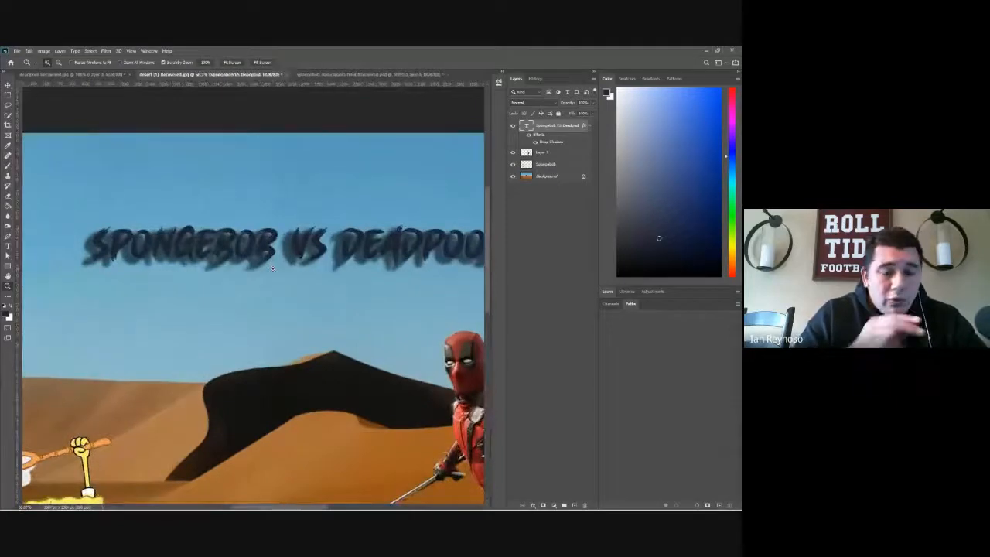
{"action": "left_click", "coordinate": [272, 268]}
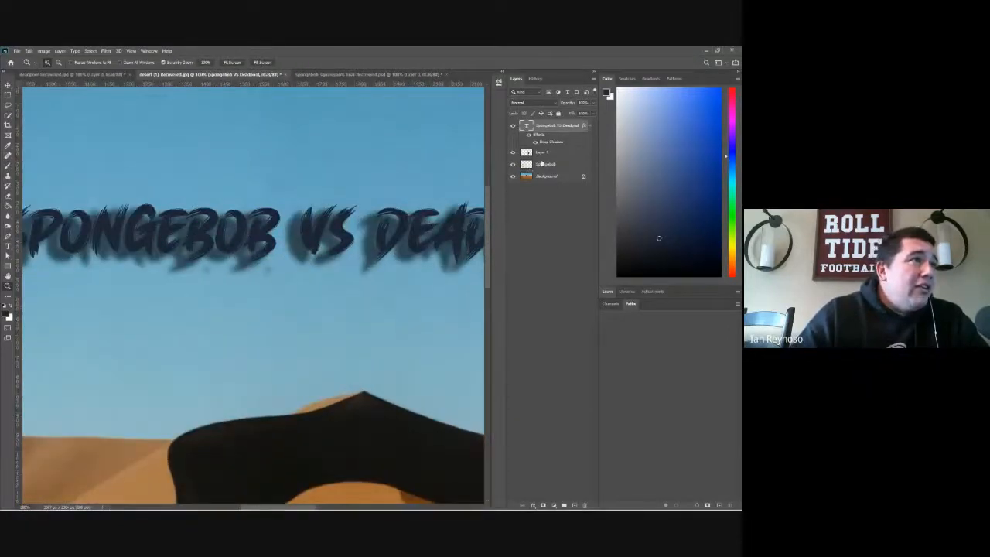
{"action": "double_click", "coordinate": [578, 141]}
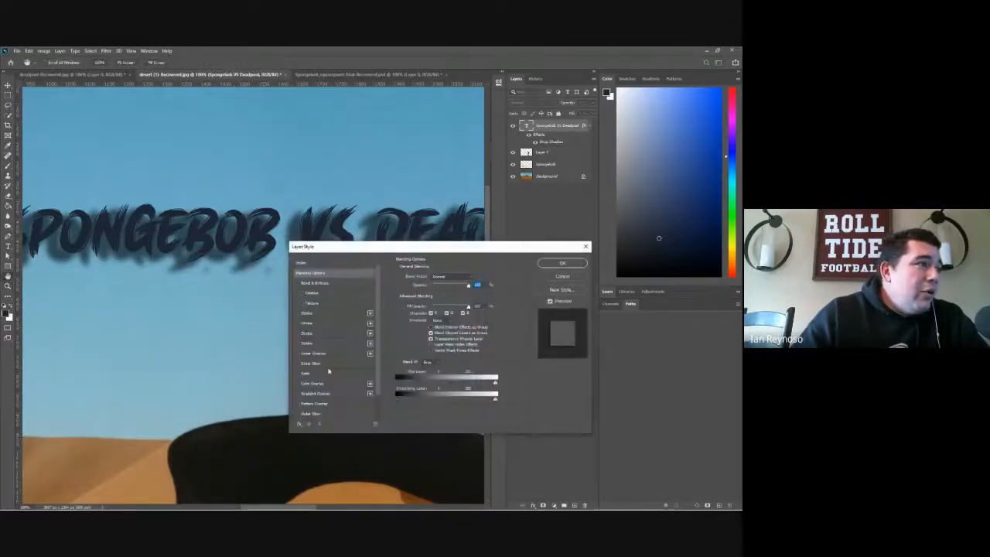
{"action": "scroll", "coordinate": [328, 372], "scroll_direction": "down", "scroll_amount": 1}
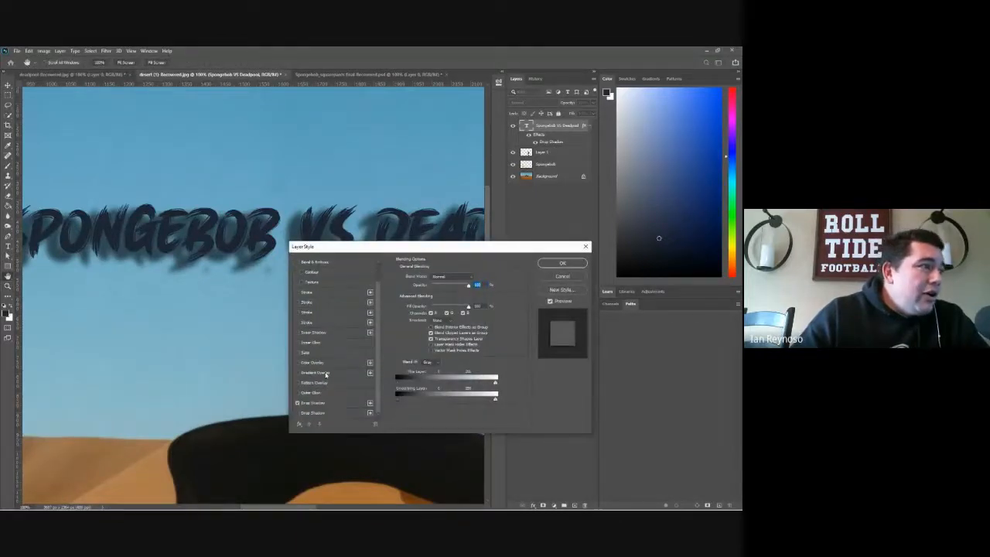
{"action": "left_click", "coordinate": [299, 404]}
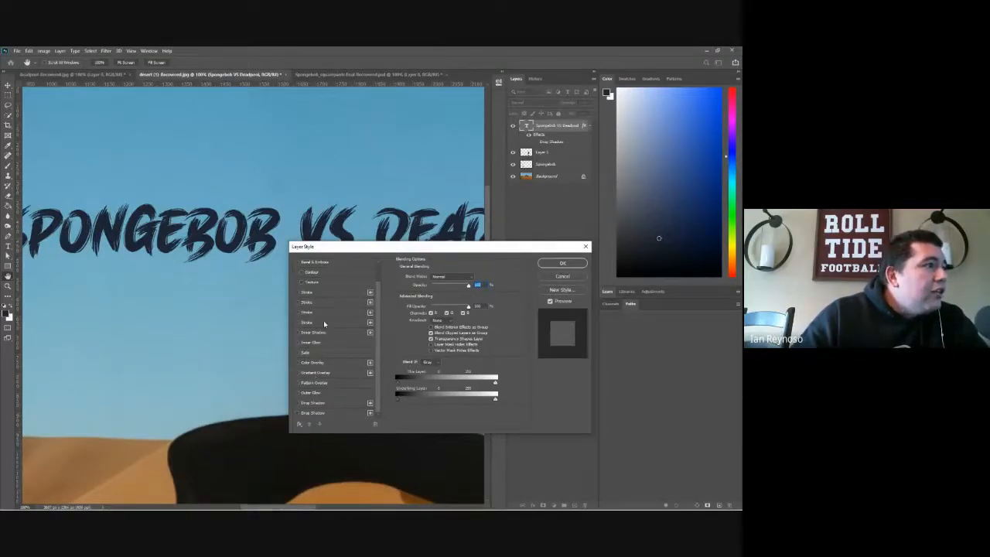
Step: Try a white Color Overlay and an Inner Shadow with reduced distance and size on the title, and apply the layer style
{"action": "left_click", "coordinate": [307, 364]}
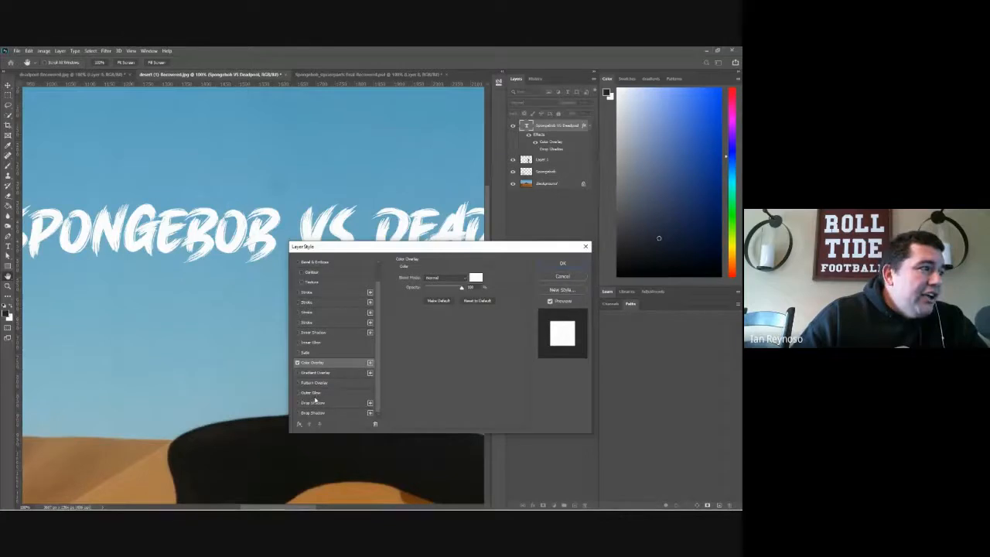
{"action": "left_click", "coordinate": [309, 332]}
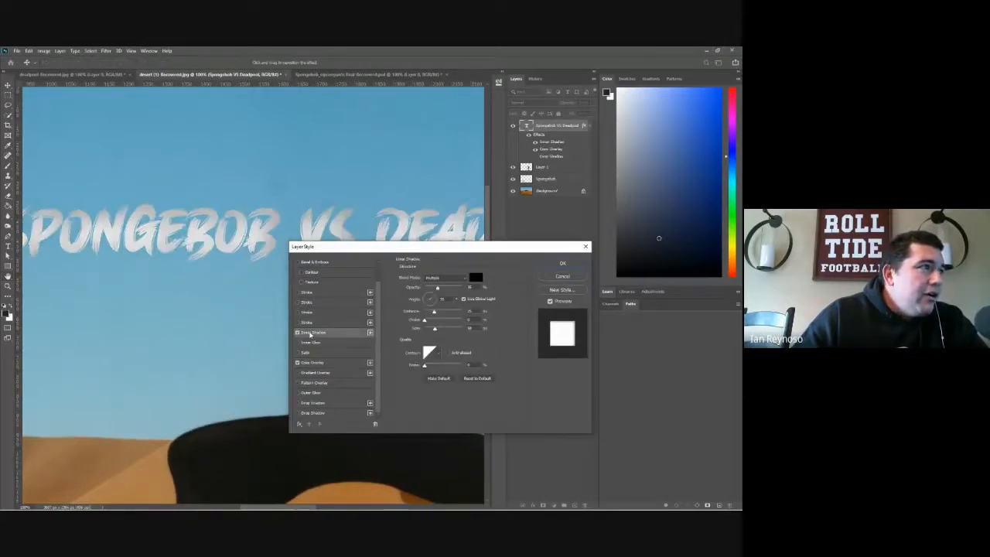
{"action": "mouse_move", "coordinate": [437, 329]}
{"action": "left_mouse_down"}
{"action": "mouse_move", "coordinate": [425, 332]}
{"action": "mouse_move", "coordinate": [428, 312]}
{"action": "left_mouse_up"}
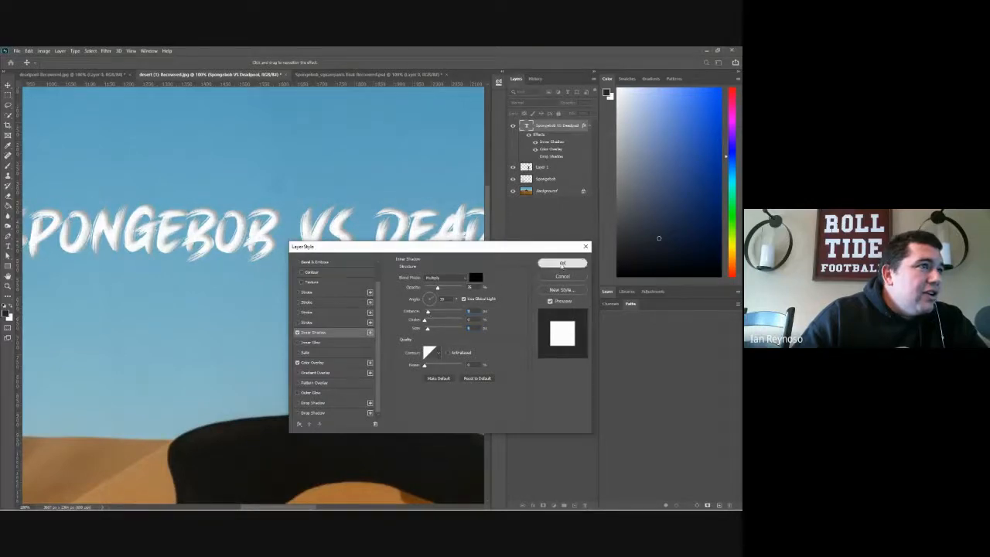
{"action": "left_click", "coordinate": [562, 263]}
{"action": "left_click", "coordinate": [433, 250]}
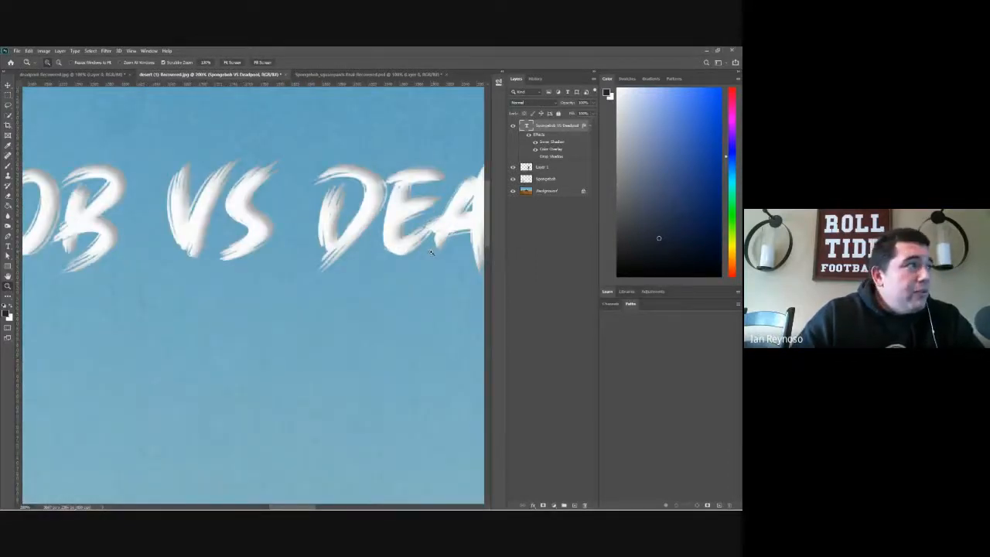
{"action": "left_click", "coordinate": [337, 313], "text": "alt"}
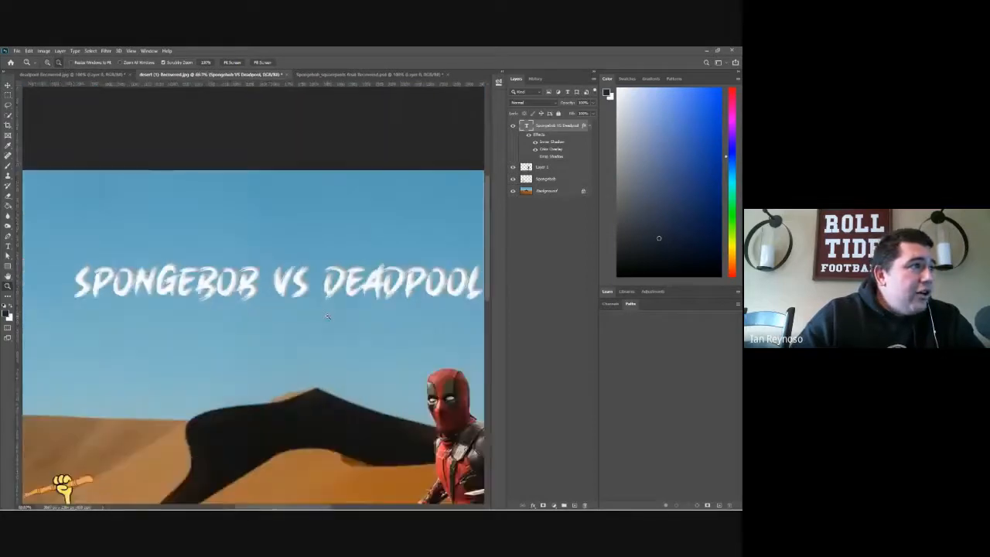
{"action": "left_click", "coordinate": [327, 315], "text": "alt"}
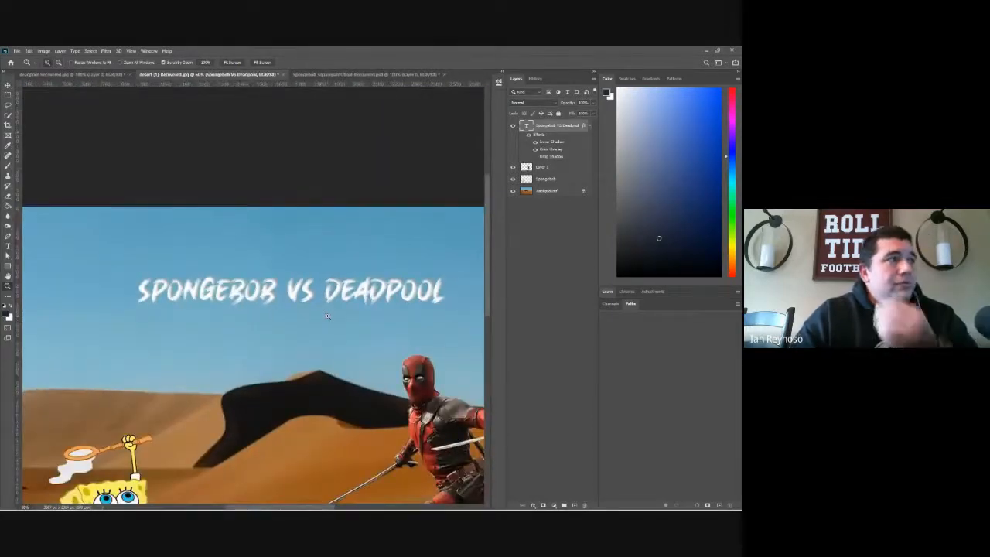
Step: Reopen the title's layer style and turn off both the Inner Shadow and the Color Overlay
{"action": "double_click", "coordinate": [570, 142]}
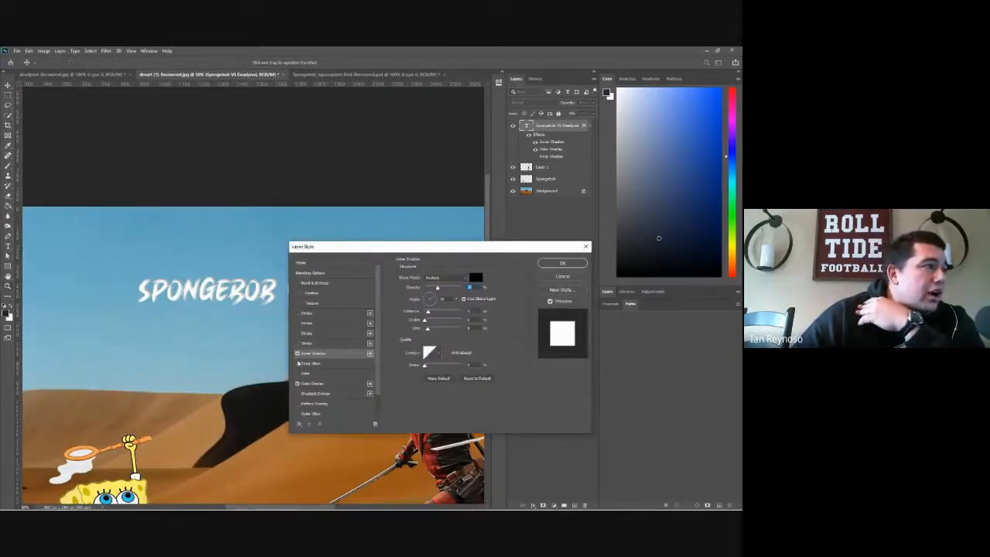
{"action": "left_click", "coordinate": [296, 353]}
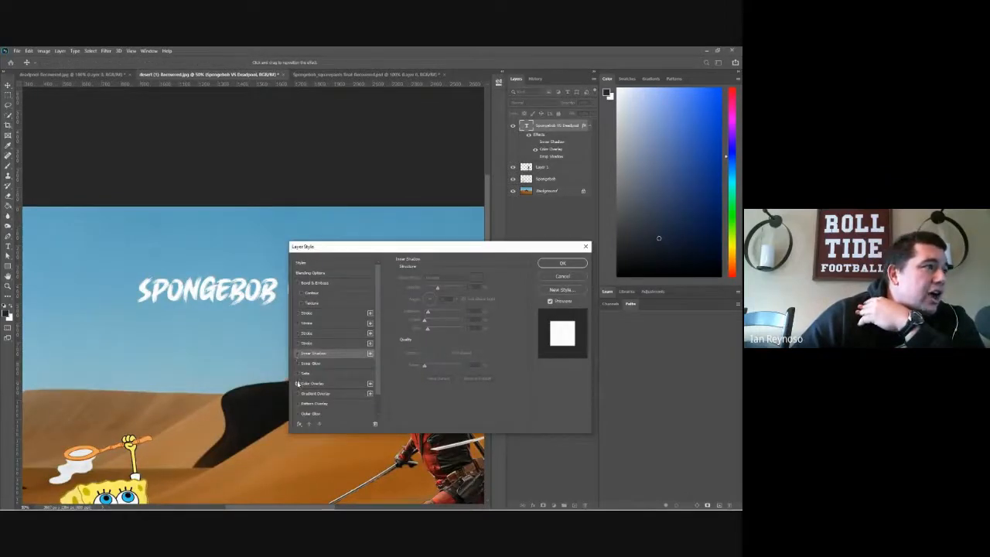
{"action": "left_click", "coordinate": [297, 383]}
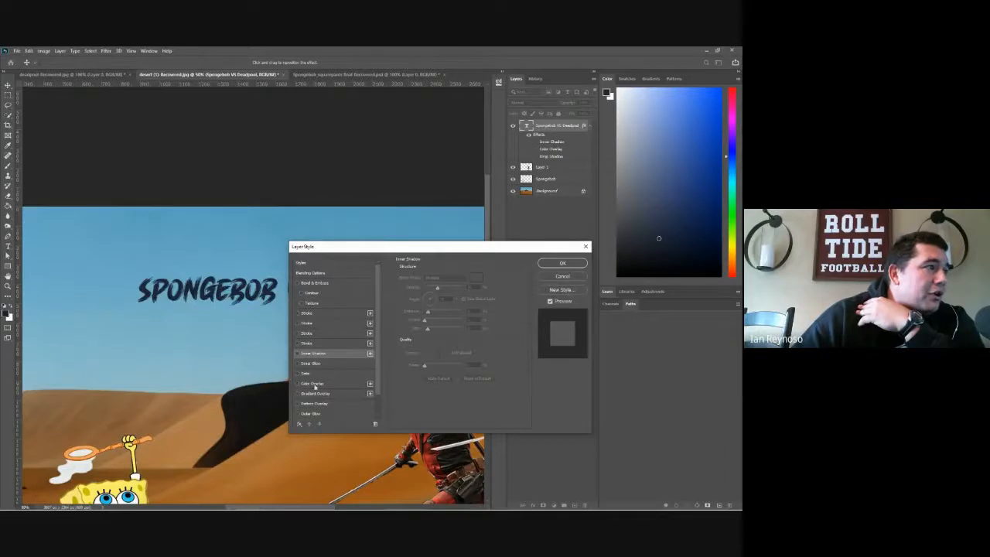
Step: Try a yellow Outer Glow with reduced spread and size on the title, and turn it off
{"action": "left_click", "coordinate": [330, 413]}
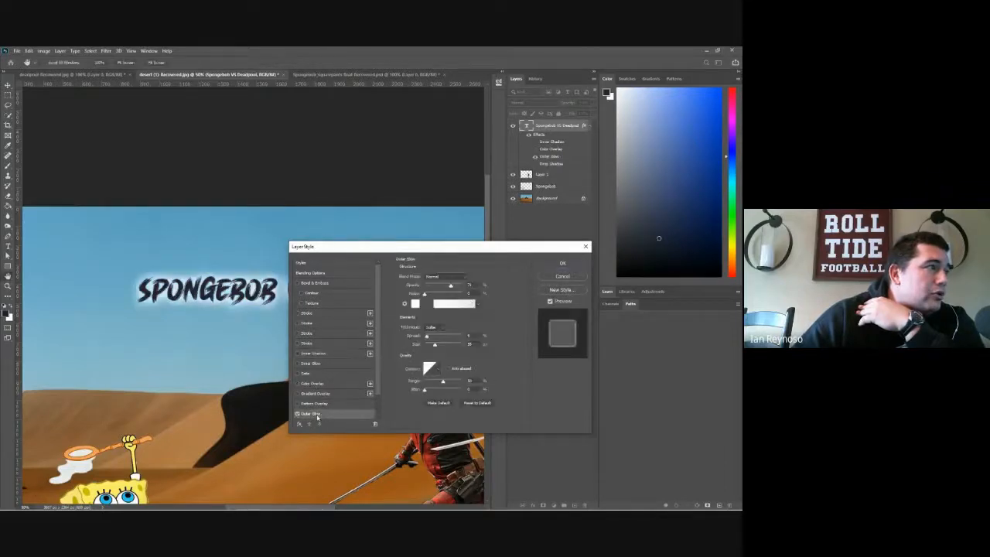
{"action": "left_click", "coordinate": [415, 303]}
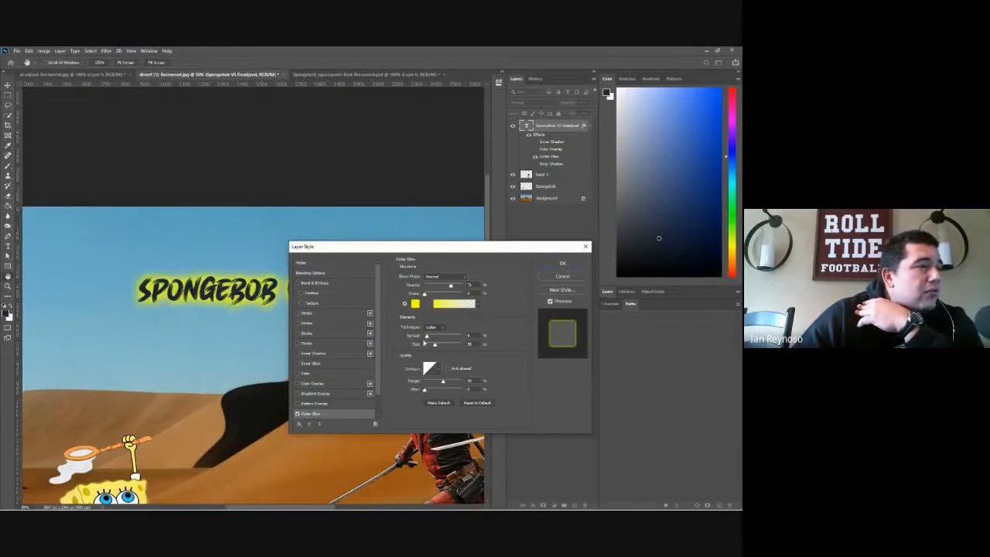
{"action": "mouse_move", "coordinate": [426, 336]}
{"action": "left_mouse_down"}
{"action": "mouse_move", "coordinate": [436, 338]}
{"action": "mouse_move", "coordinate": [417, 337]}
{"action": "mouse_move", "coordinate": [433, 348]}
{"action": "left_mouse_up"}
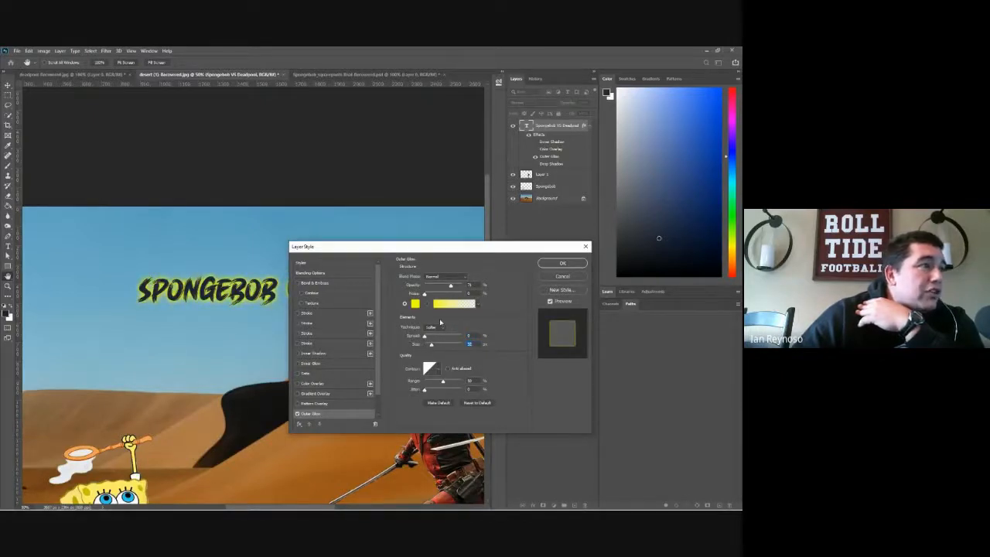
{"action": "left_click", "coordinate": [298, 414]}
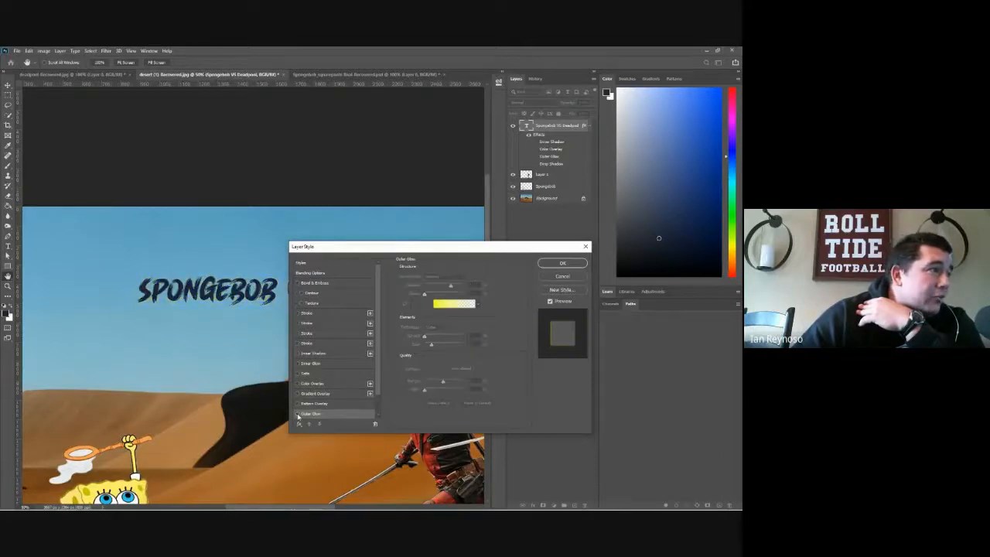
Step: Add a Bevel & Emboss effect to the title with increased depth and soften and a smaller size, and apply the layer style
{"action": "left_click", "coordinate": [310, 284]}
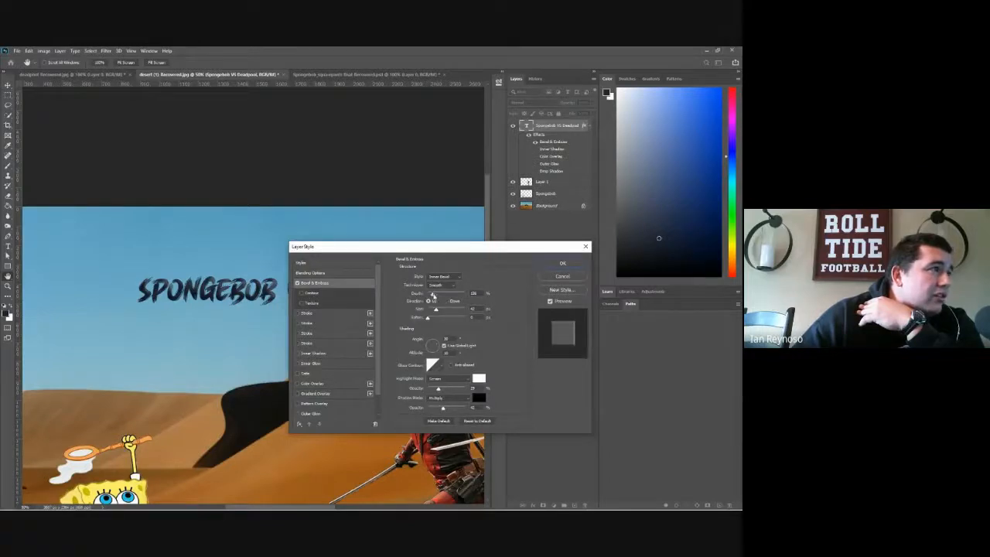
{"action": "left_click_drag", "start_coordinate": [433, 296], "coordinate": [442, 319]}
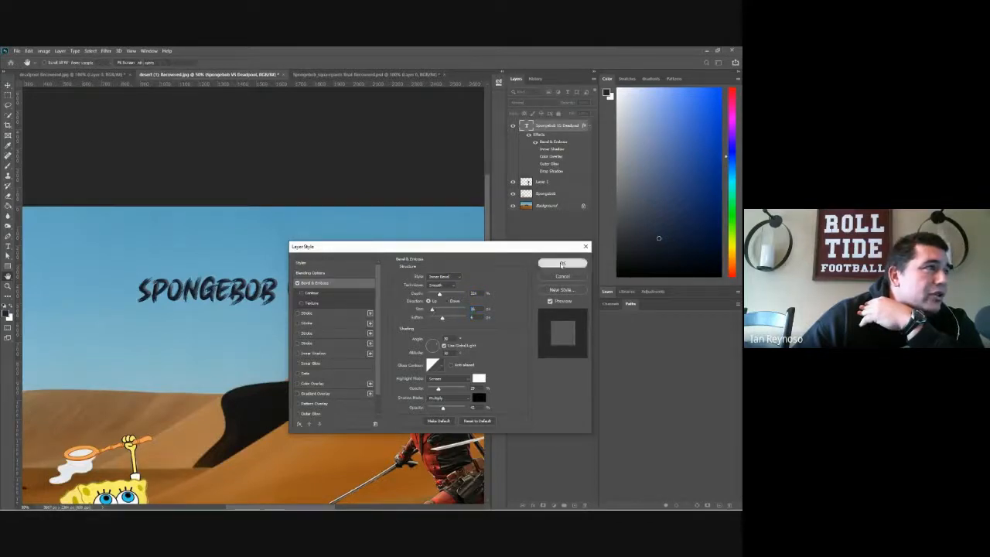
{"action": "left_click", "coordinate": [562, 262]}
{"action": "left_click", "coordinate": [308, 289]}
{"action": "left_click", "coordinate": [307, 289]}
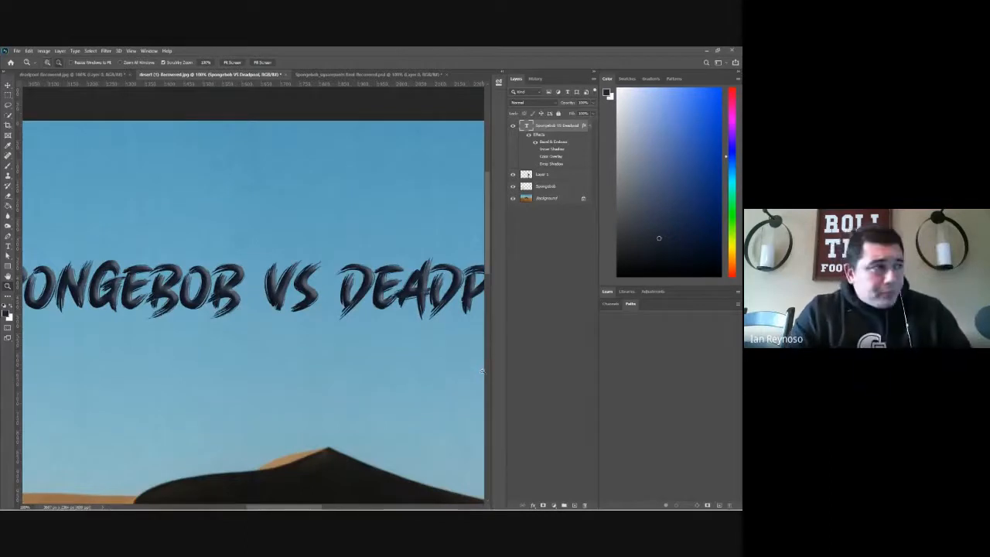
{"action": "left_click", "coordinate": [411, 369]}
{"action": "left_click", "coordinate": [411, 369]}
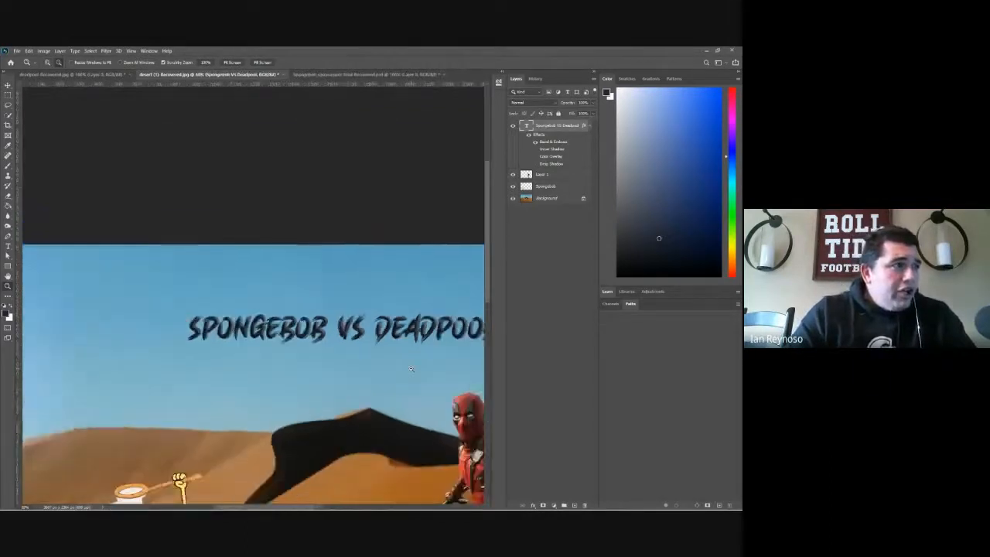
{"action": "left_click", "coordinate": [411, 368]}
{"action": "left_click", "coordinate": [410, 368]}
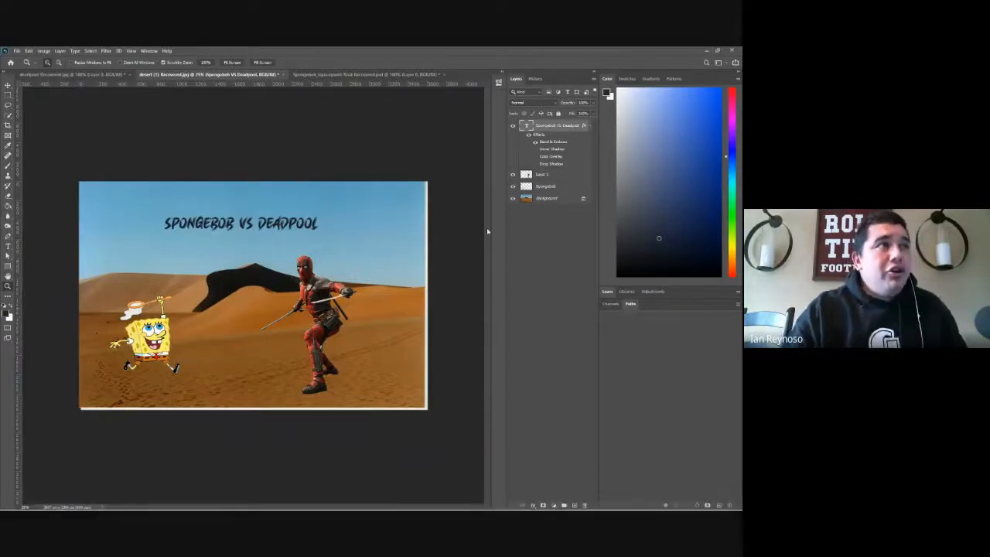
Step: Preview the title's Inner Shadow and Color Overlay effects in turn and discard the changes
{"action": "double_click", "coordinate": [575, 149]}
{"action": "left_click", "coordinate": [563, 276]}
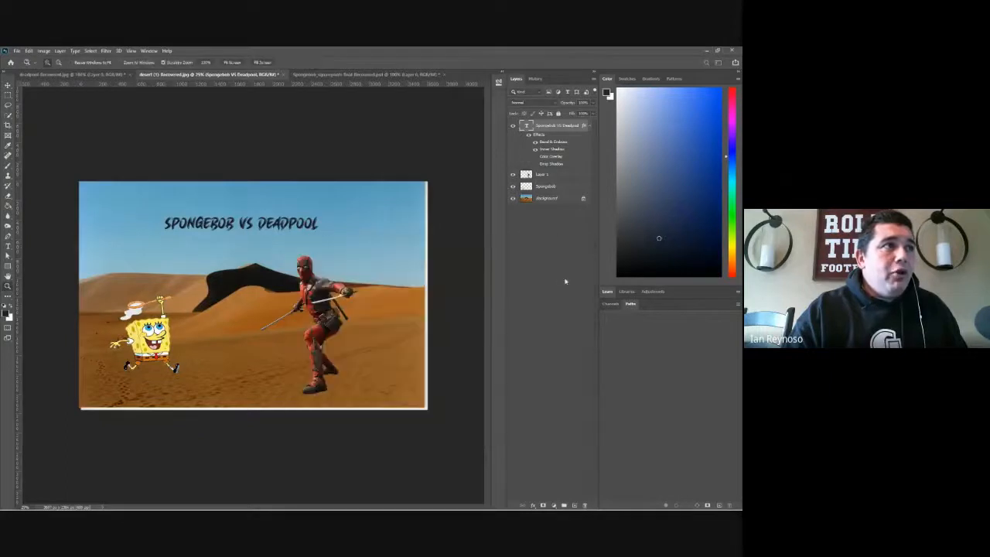
{"action": "double_click", "coordinate": [548, 125]}
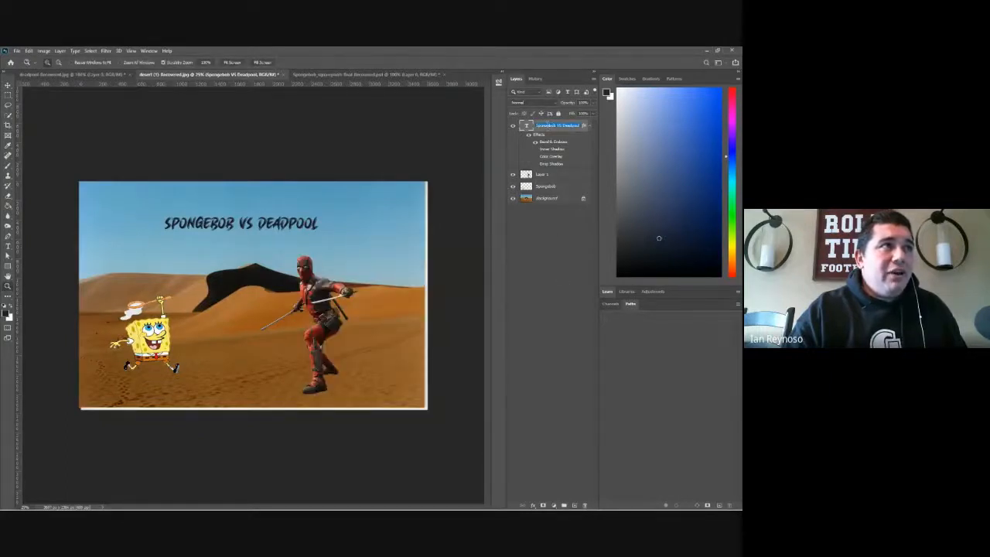
{"action": "left_click", "coordinate": [586, 158]}
{"action": "double_click", "coordinate": [585, 158]}
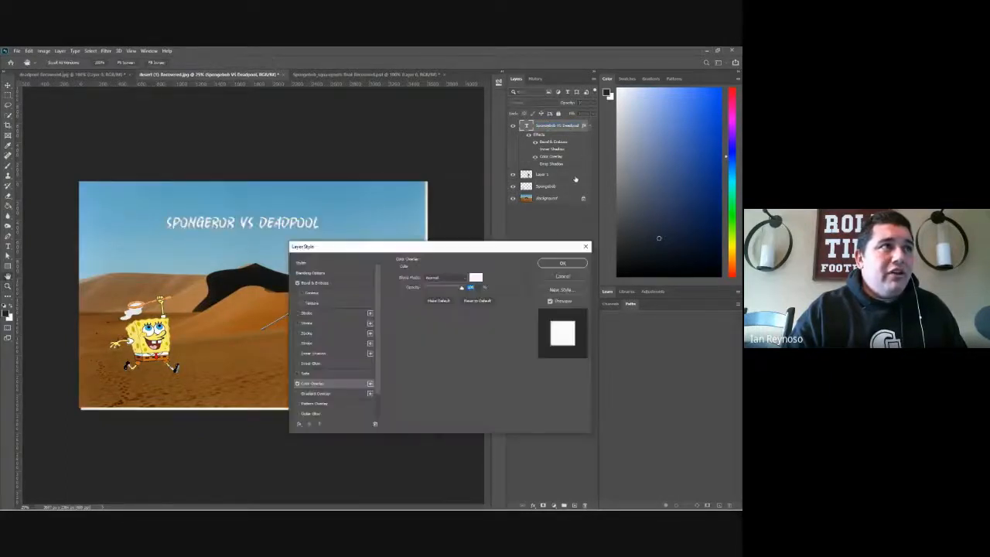
{"action": "left_click", "coordinate": [562, 261]}
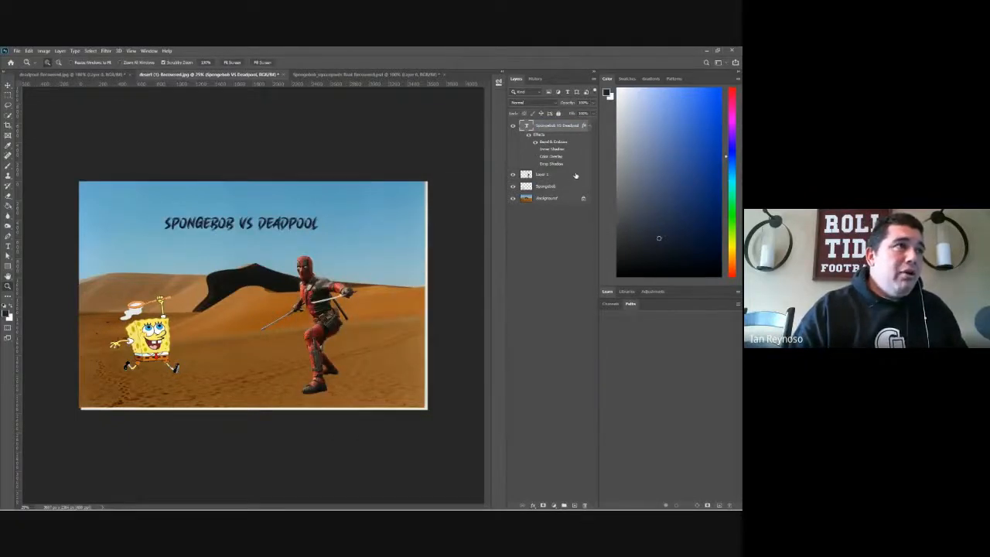
Step: Try a yellow Outer Glow on the Deadpool layer and discard it
{"action": "left_click", "coordinate": [574, 176]}
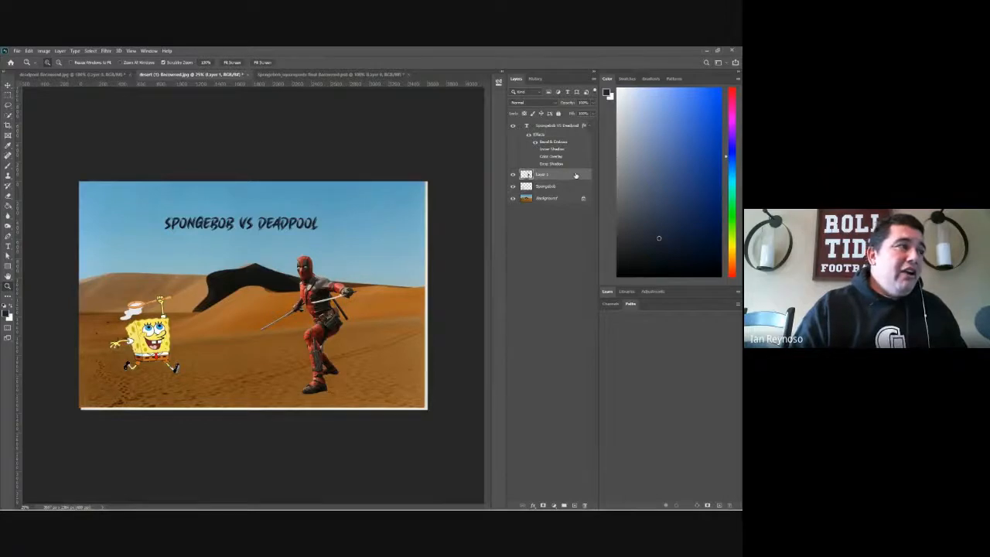
{"action": "double_click", "coordinate": [574, 176]}
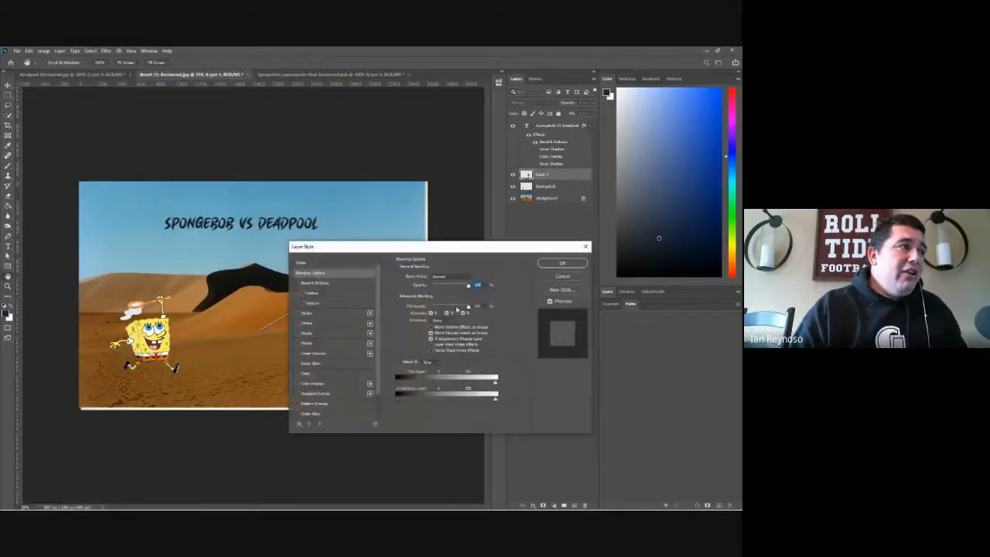
{"action": "left_click", "coordinate": [311, 414]}
{"action": "left_click_drag", "start_coordinate": [384, 247], "coordinate": [531, 247]}
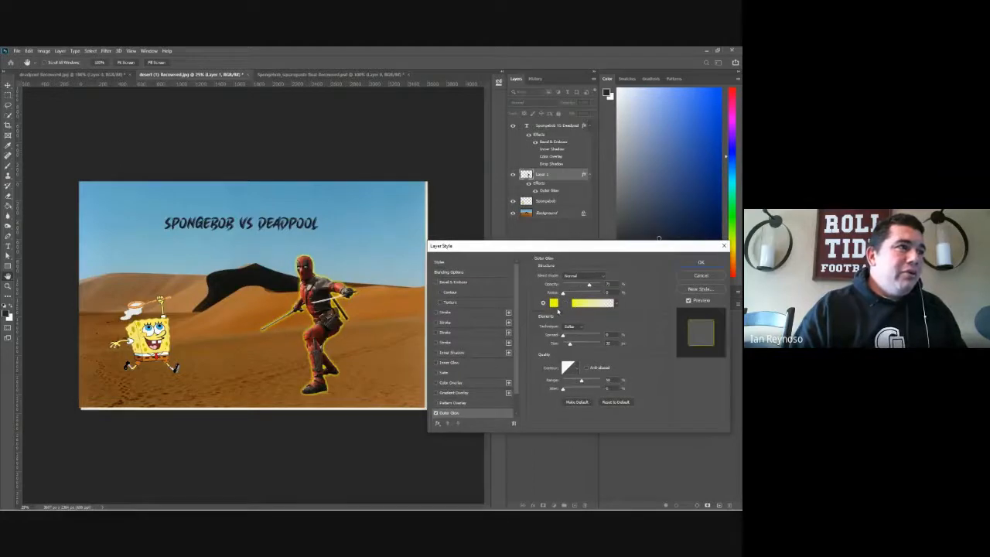
{"action": "left_click", "coordinate": [700, 276]}
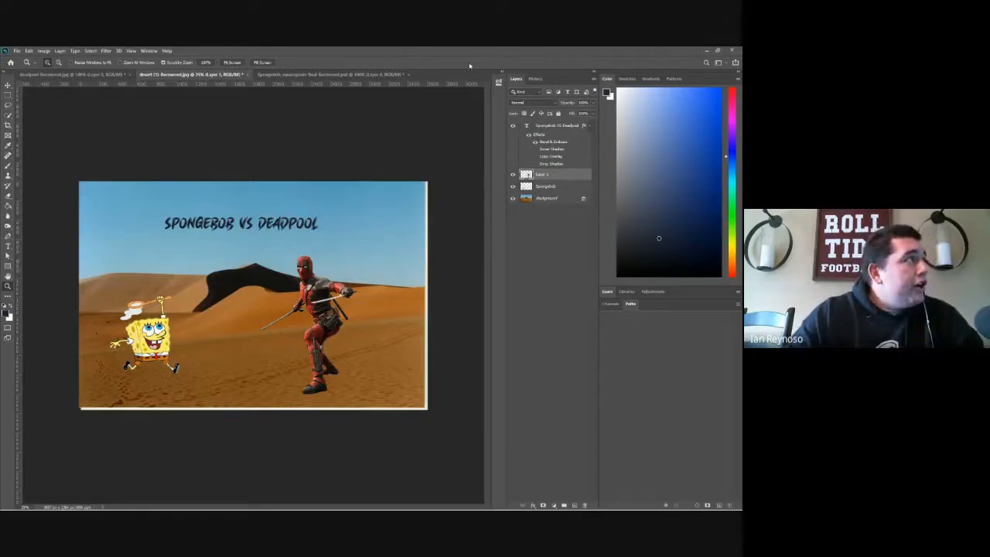
Step: Save the composite in Photoshop format in Downloads, named with the author's surname followed by "Spongebob", replacing the existing file
{"action": "left_click", "coordinate": [16, 51]}
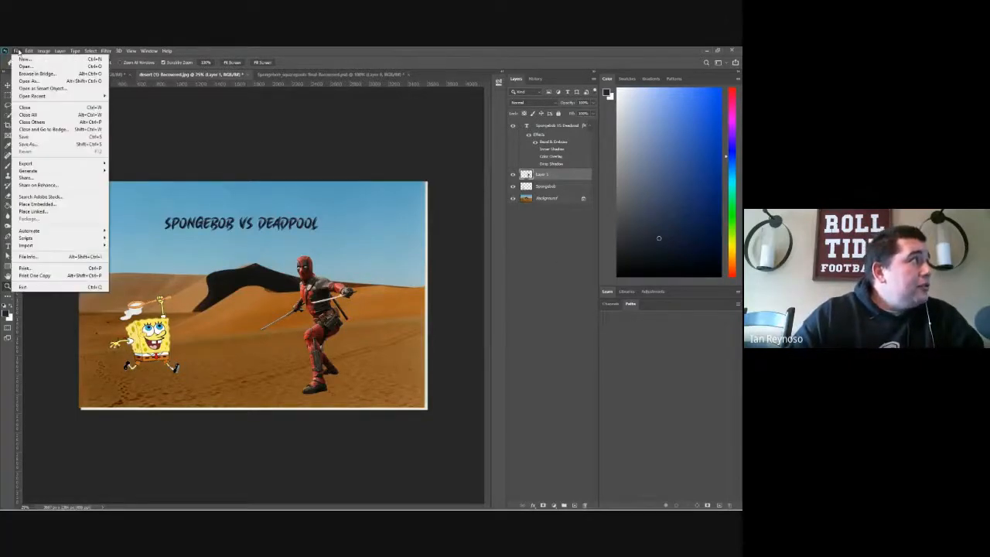
{"action": "left_click", "coordinate": [31, 145]}
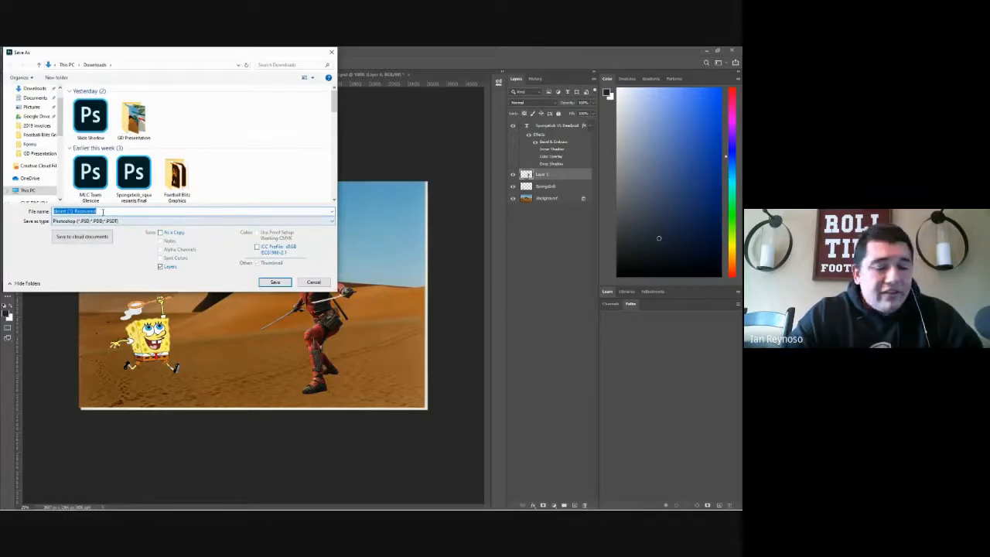
{"action": "type", "text": "spo"}
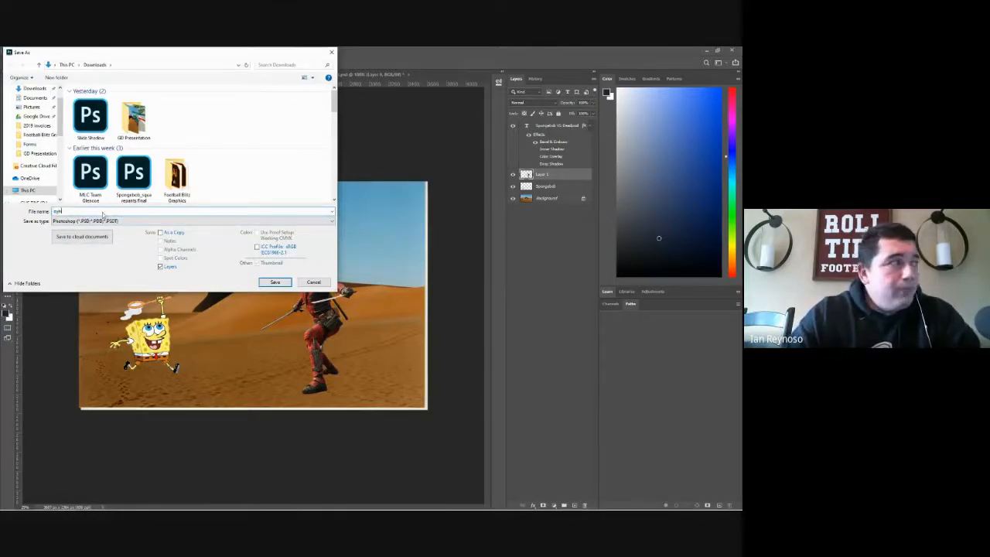
{"action": "key", "text": "BackSpace"}
{"action": "key", "text": "BackSpace"}
{"action": "key", "text": "BackSpace"}
{"action": "key", "text": "BackSpace"}
{"action": "key", "text": "BackSpace"}
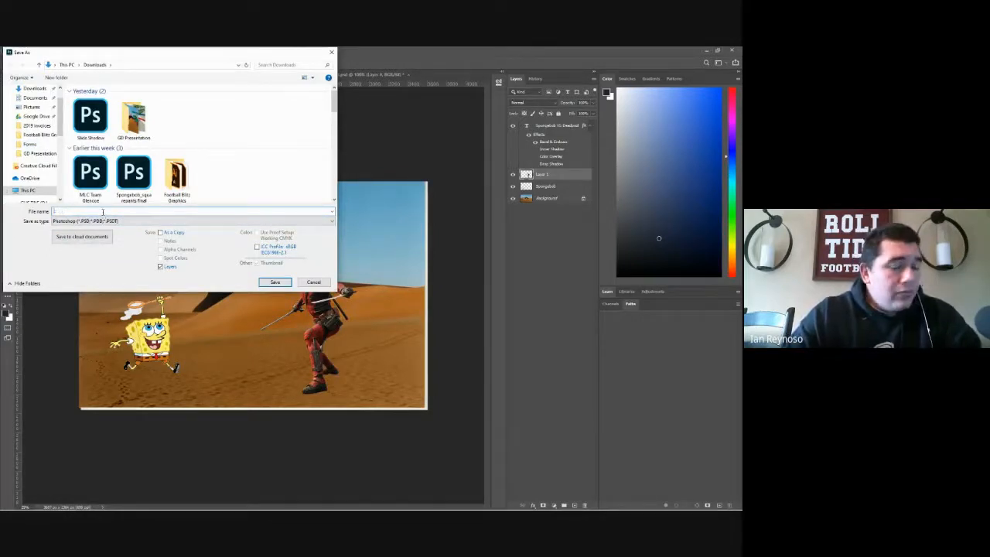
{"action": "type", "text": "Reynoso"}
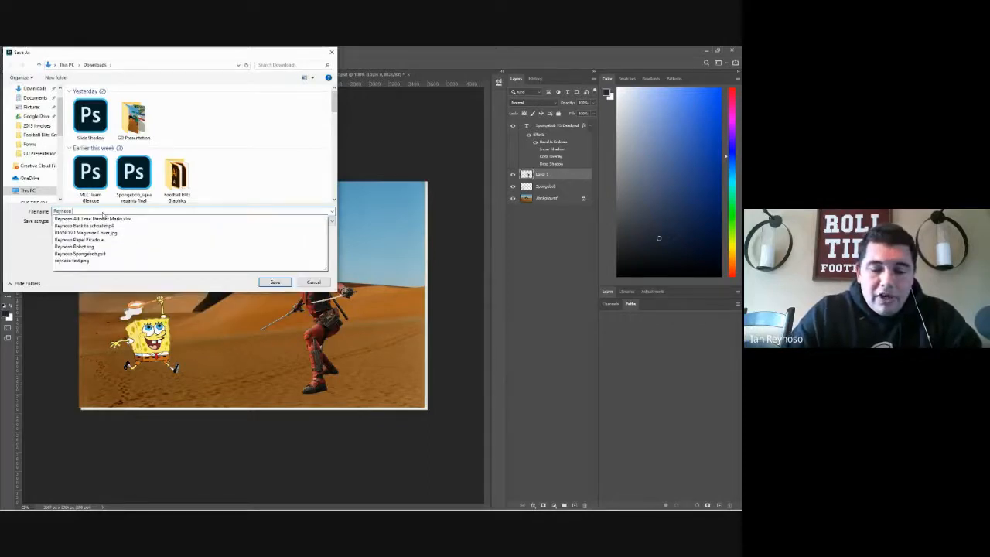
{"action": "type", "text": " Spongebob"}
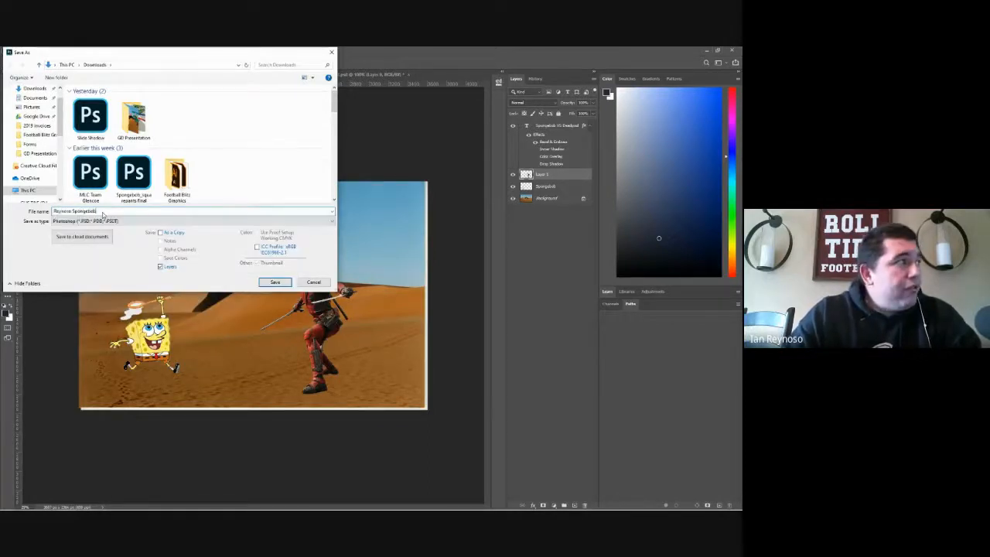
{"action": "key", "text": "BackSpace"}
{"action": "key", "text": "BackSpace"}
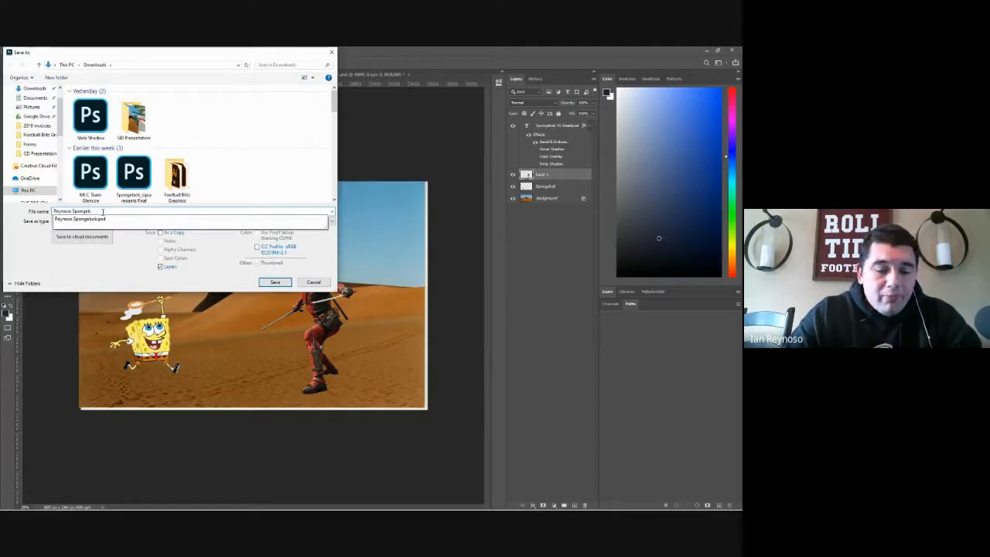
{"action": "type", "text": "ob"}
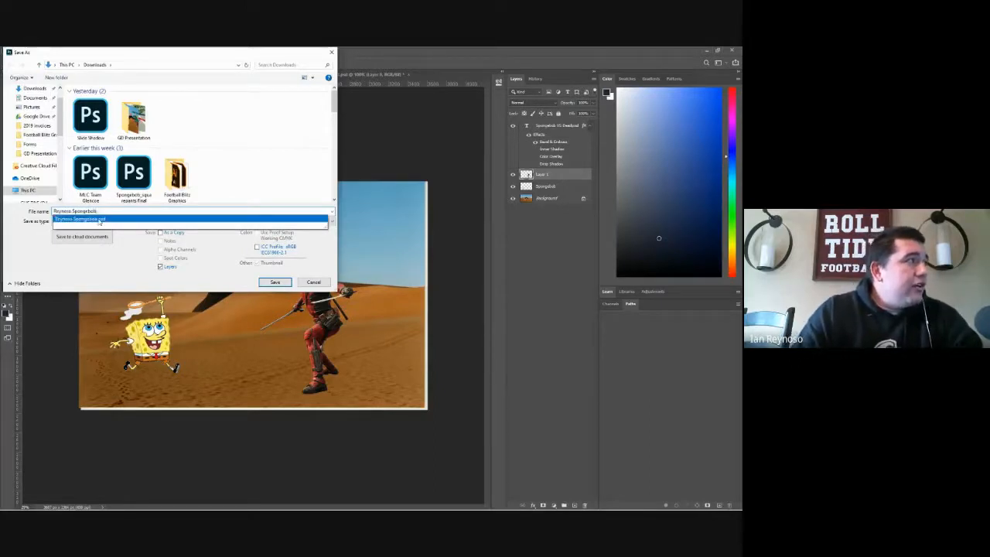
{"action": "left_click", "coordinate": [100, 220]}
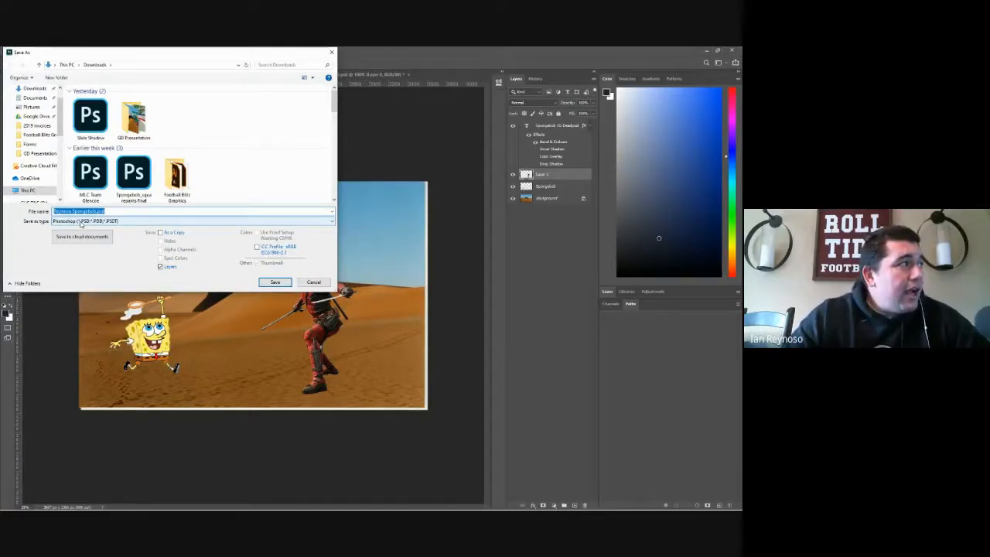
{"action": "left_click", "coordinate": [275, 282]}
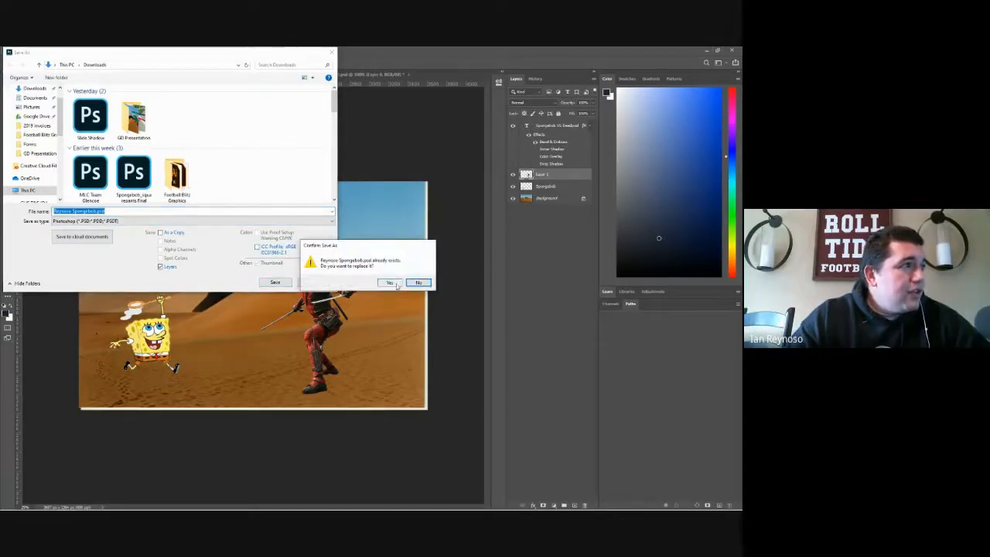
{"action": "left_click", "coordinate": [390, 282]}
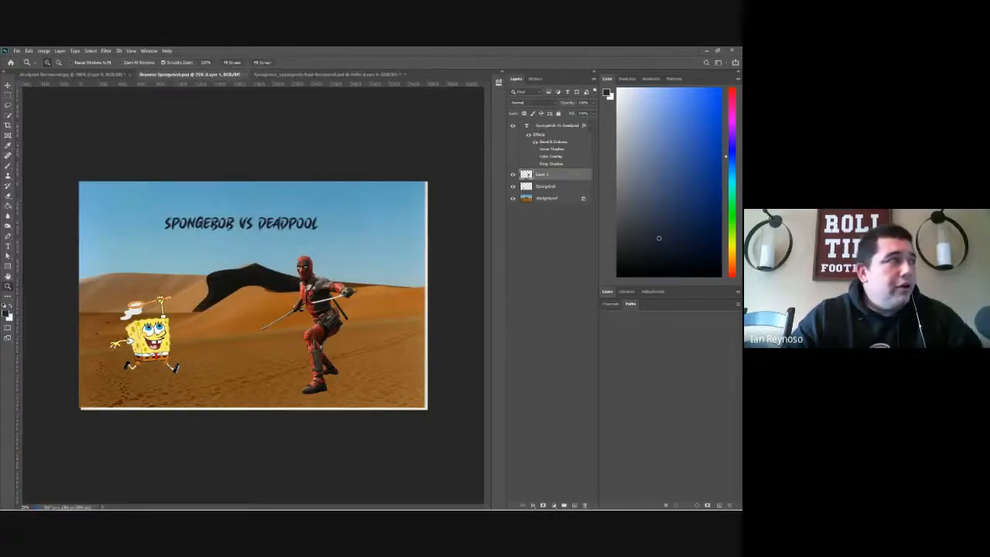
Step: Save a JPEG copy of the composite in Downloads under the same file name
{"action": "key", "text": "ctrl+shift+s"}
{"action": "left_click", "coordinate": [197, 222]}
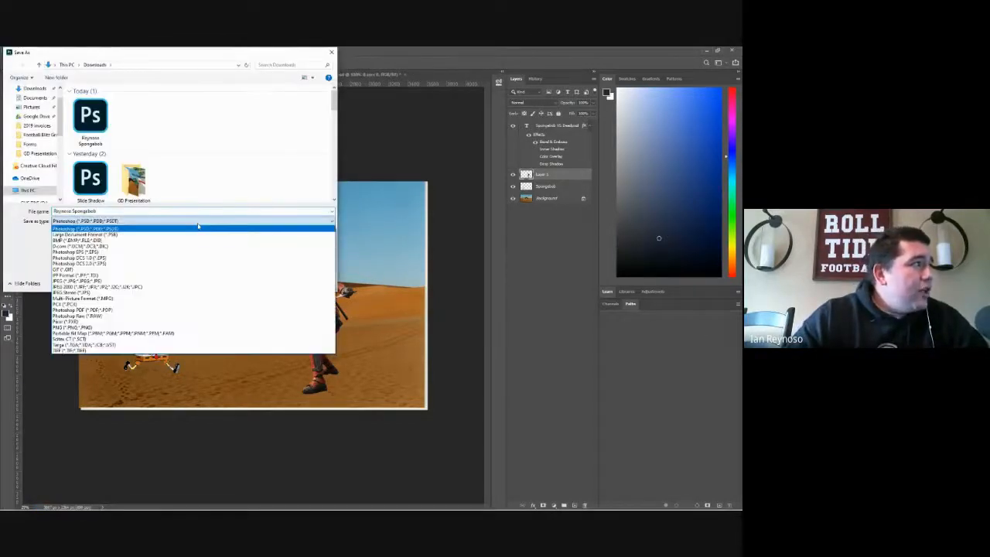
{"action": "left_click", "coordinate": [112, 281]}
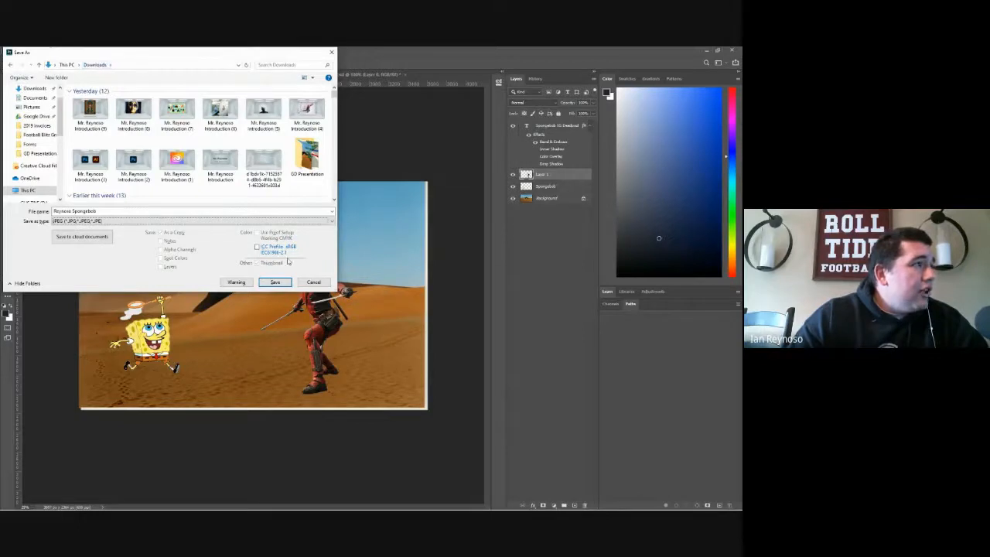
{"action": "left_click", "coordinate": [272, 282]}
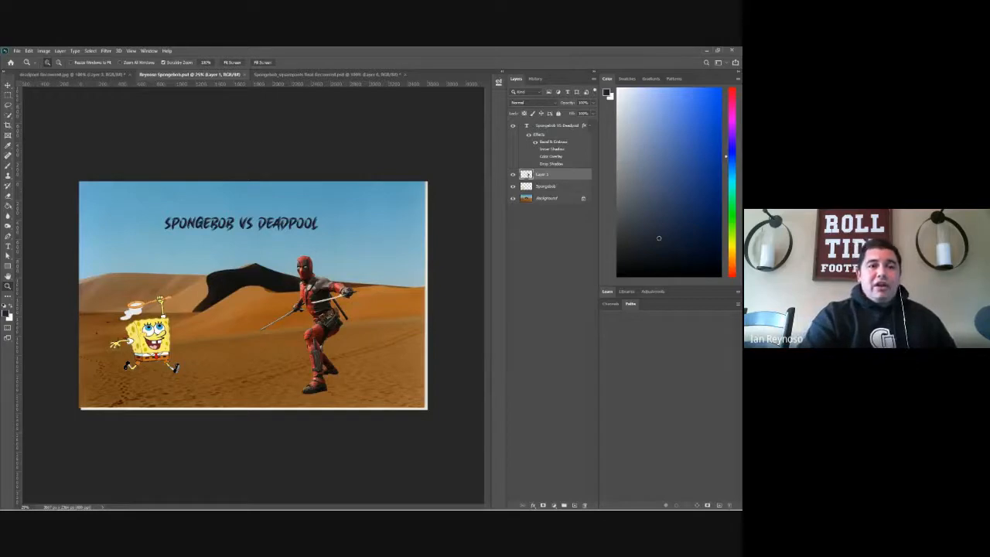
Step: Switch to Google Classroom, review the Spongebob Cut out assignment in the Graphic Design 1 classwork, and return to Photoshop
{"action": "left_click_drag", "start_coordinate": [738, 325], "coordinate": [131, 152]}
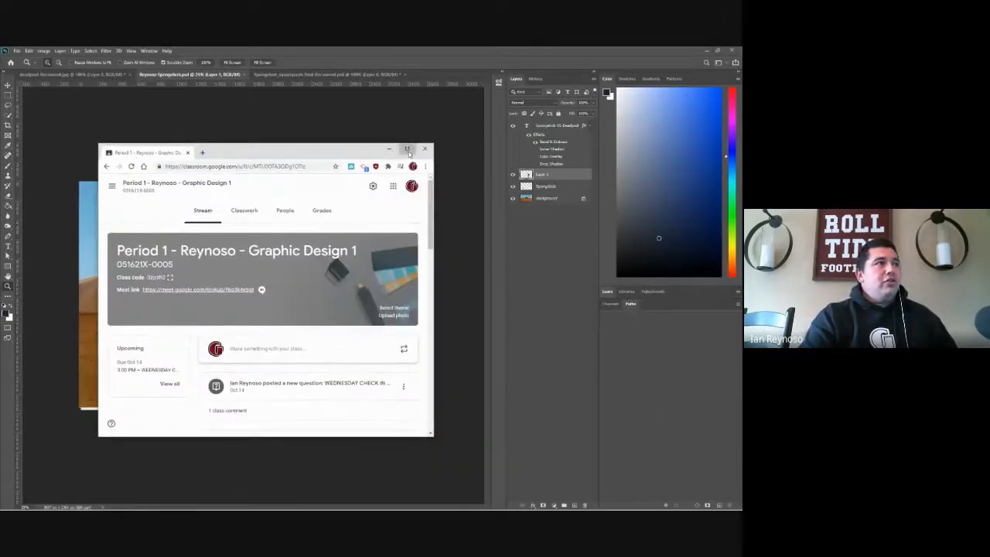
{"action": "left_click", "coordinate": [406, 147]}
{"action": "left_click", "coordinate": [348, 85]}
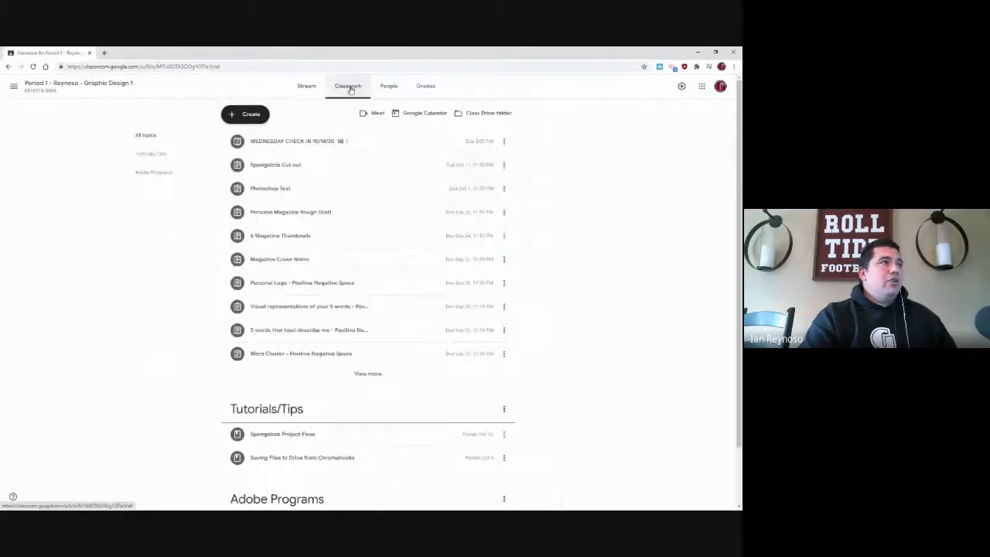
{"action": "left_click", "coordinate": [287, 165]}
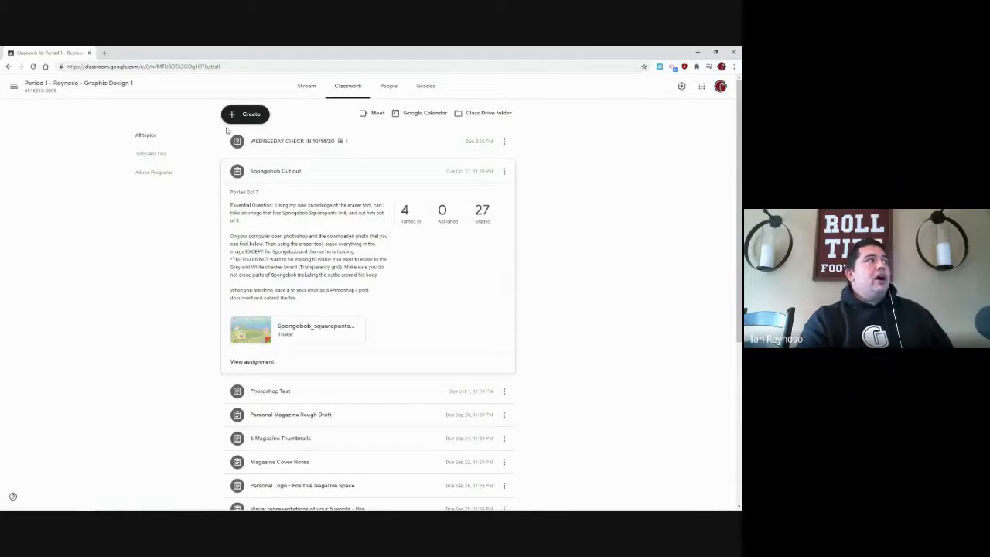
{"action": "left_click", "coordinate": [9, 67]}
{"action": "left_click", "coordinate": [9, 67]}
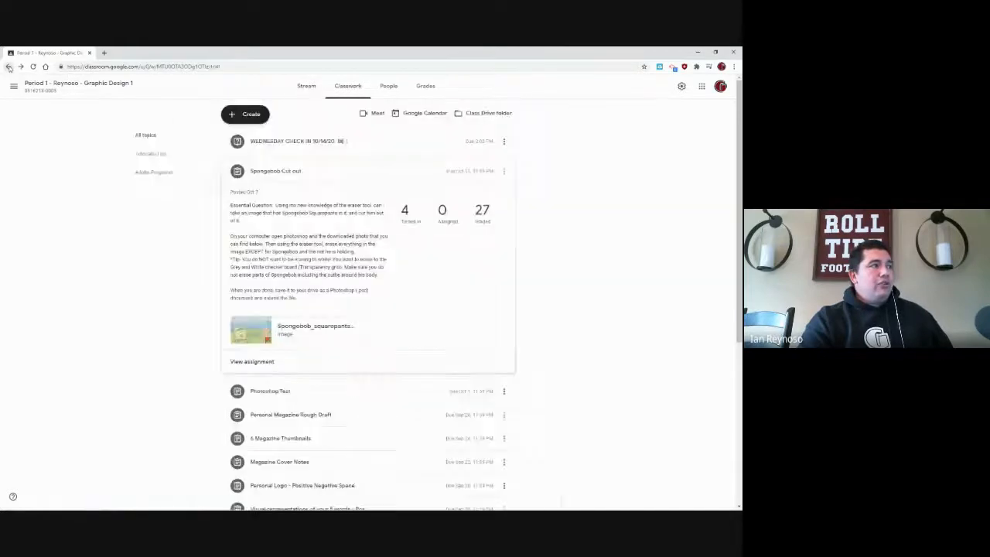
{"action": "left_click", "coordinate": [22, 68]}
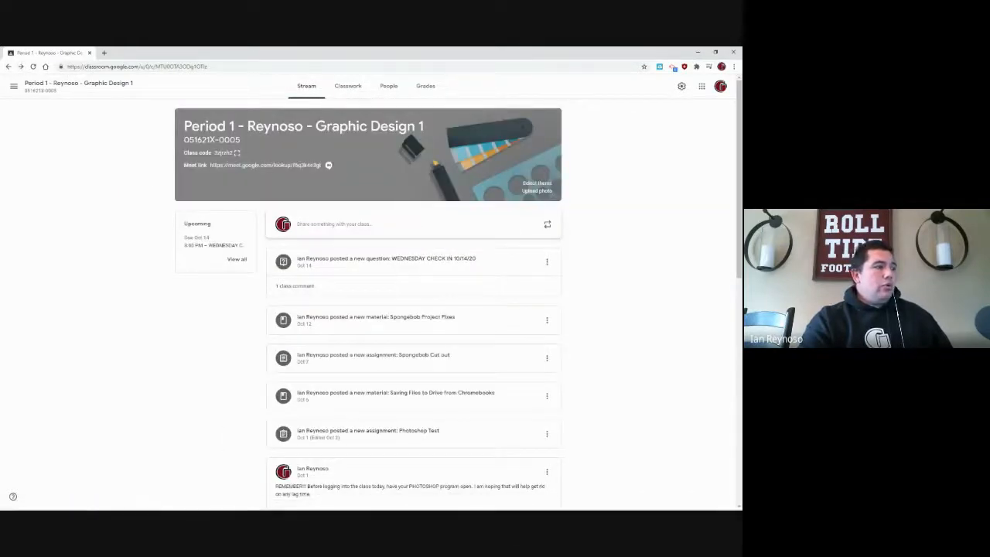
{"action": "left_click", "coordinate": [67, 503]}
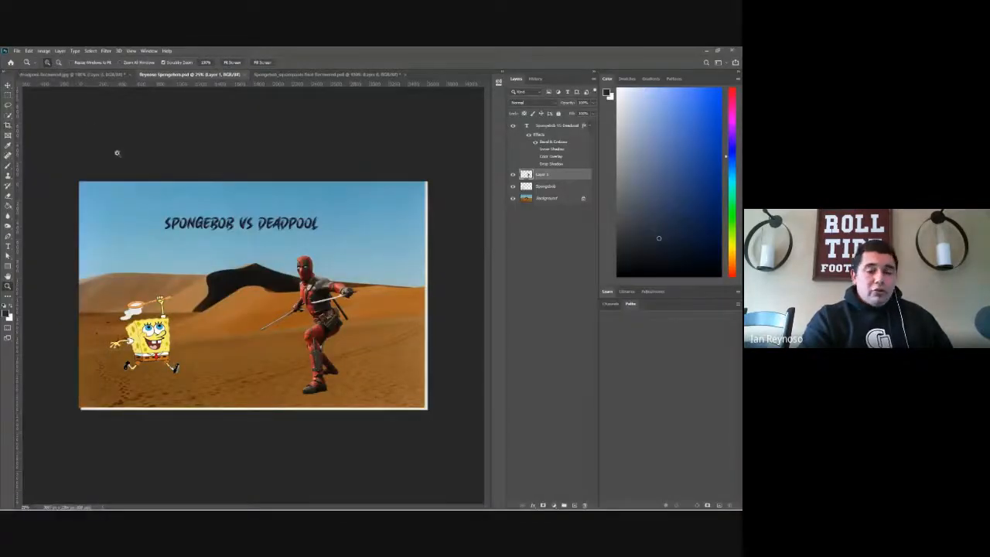
Step: Save the composite again in Photoshop format with layers in Downloads, keeping its current file name
{"action": "left_click", "coordinate": [17, 51]}
{"action": "left_click", "coordinate": [41, 143]}
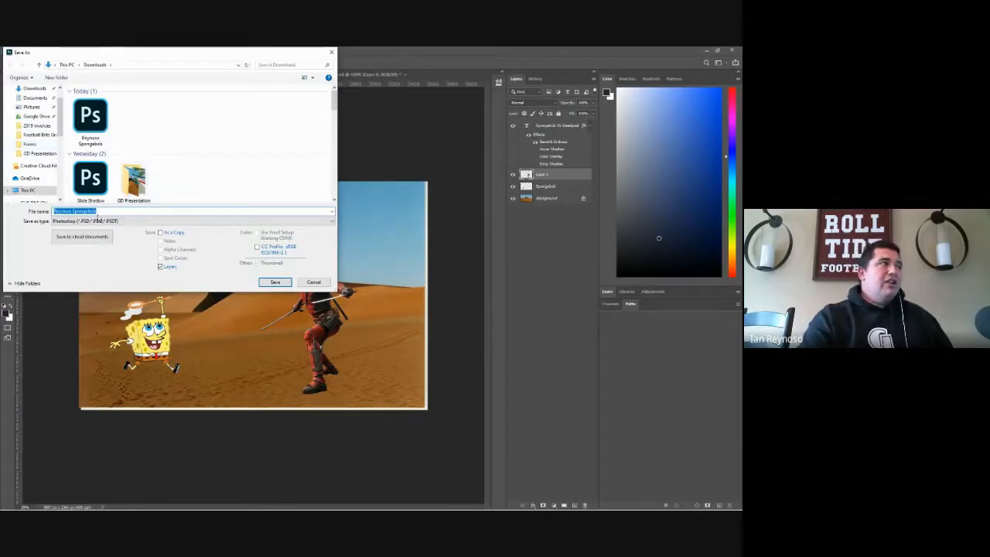
{"action": "left_click", "coordinate": [277, 283]}
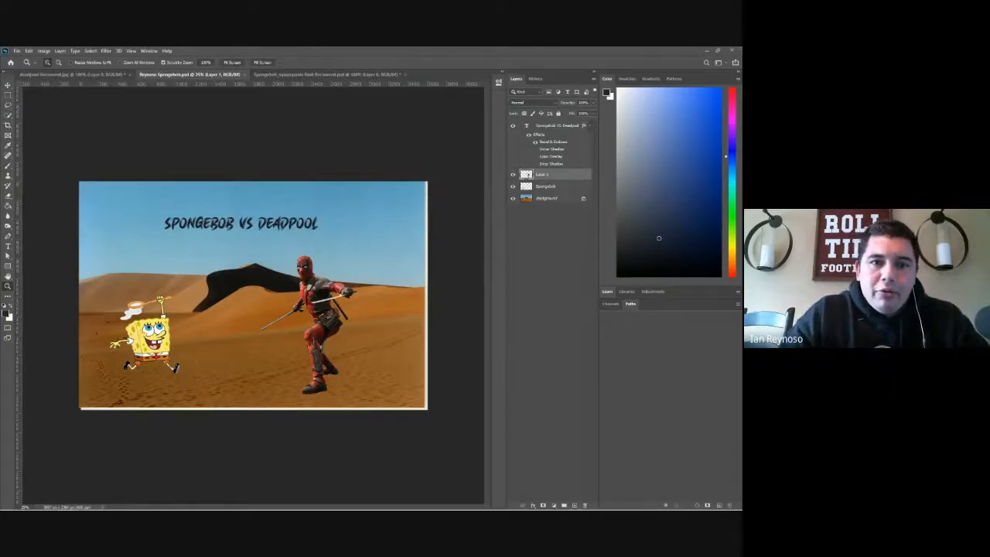
Step: Switch to Google Drive in a maximized window and open the Graphic Design 1 folder
{"action": "left_click_drag", "start_coordinate": [739, 318], "coordinate": [372, 176]}
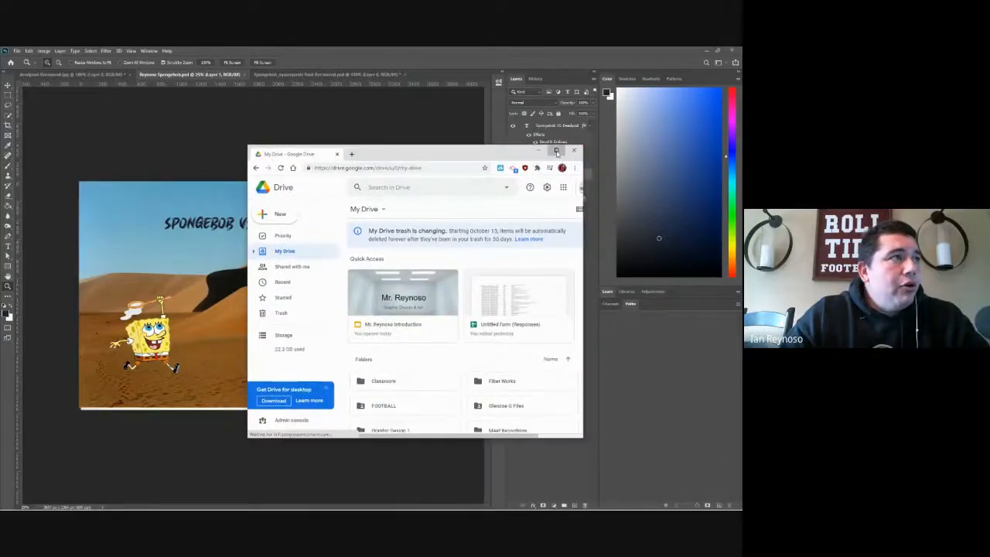
{"action": "left_click", "coordinate": [556, 150]}
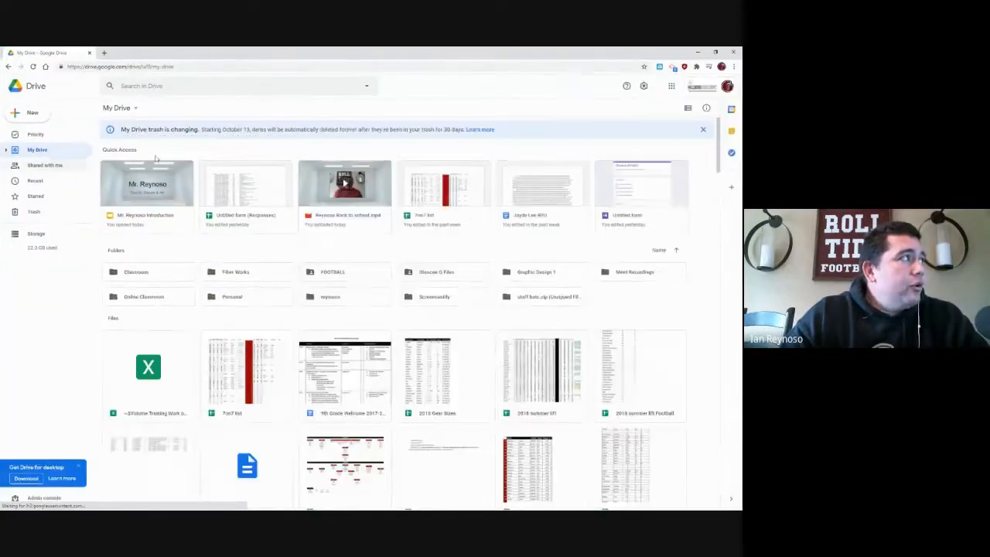
{"action": "left_click", "coordinate": [28, 116]}
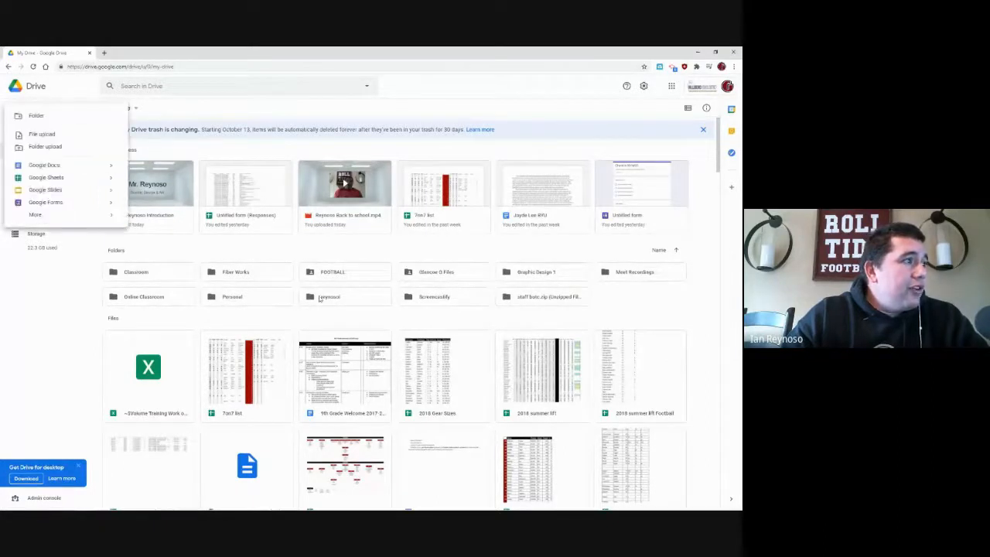
{"action": "double_click", "coordinate": [532, 275]}
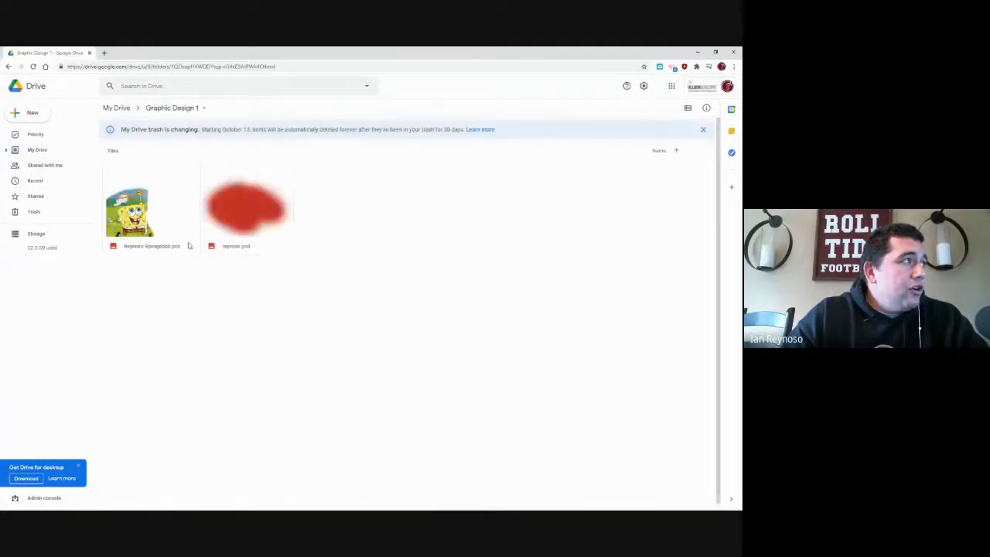
Step: Upload the composite's JPEG from Downloads into the Graphic Design 1 folder and return to Photoshop
{"action": "left_click", "coordinate": [33, 121]}
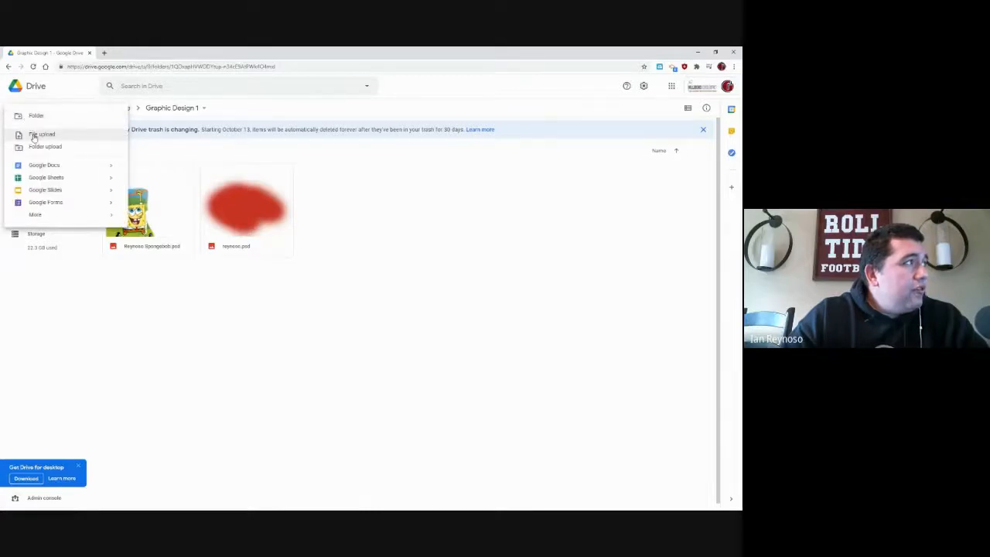
{"action": "left_click", "coordinate": [33, 137]}
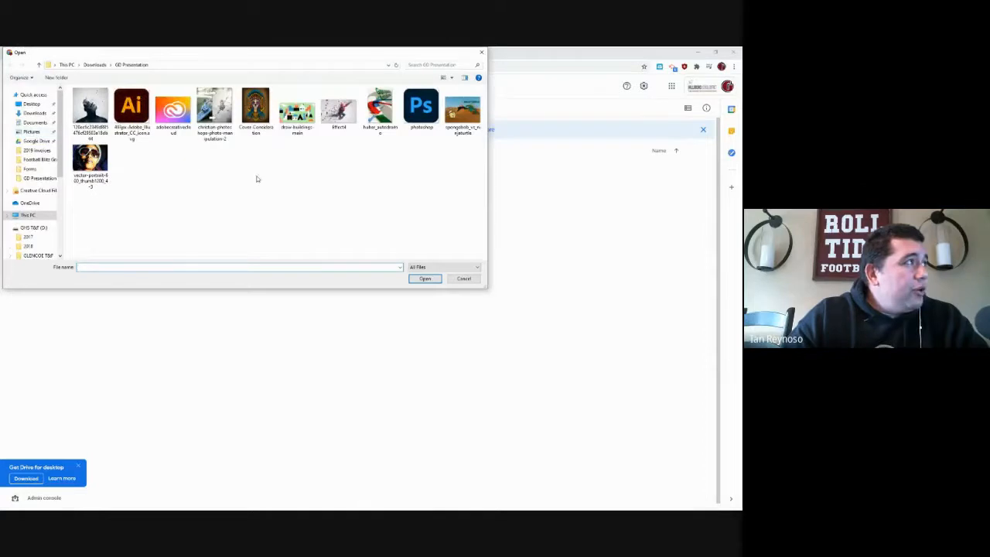
{"action": "left_click", "coordinate": [94, 66]}
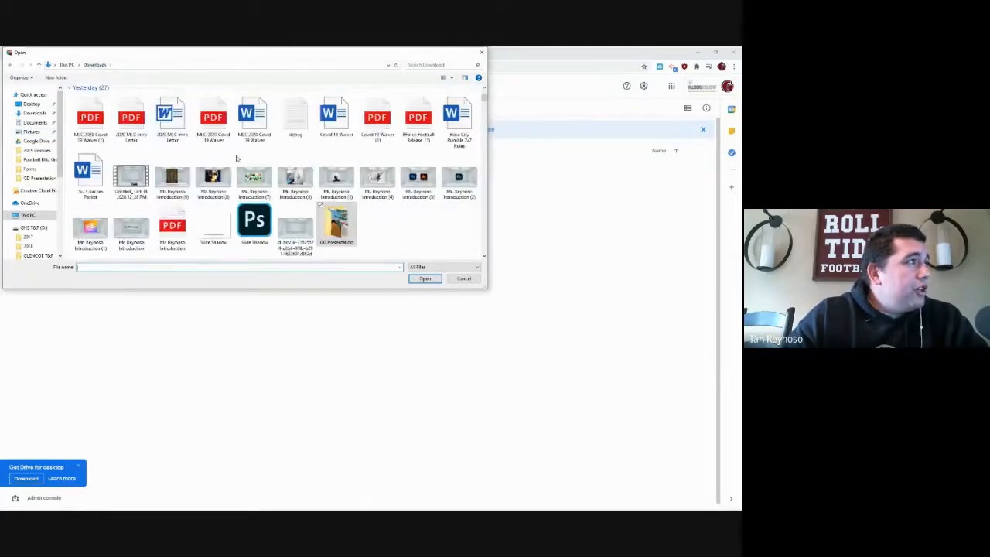
{"action": "scroll", "coordinate": [332, 193], "scroll_direction": "up", "scroll_amount": 1}
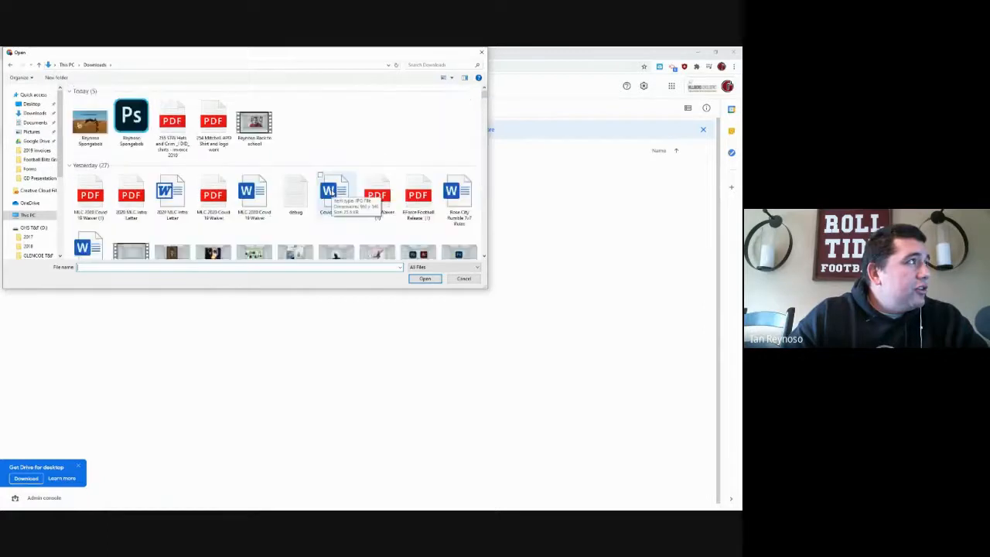
{"action": "left_click", "coordinate": [89, 122]}
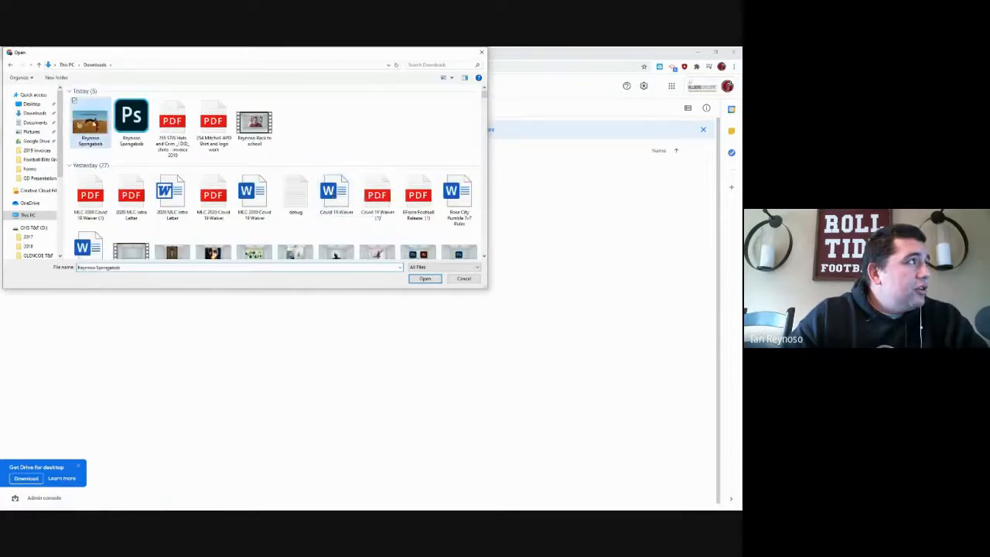
{"action": "left_click", "coordinate": [427, 278]}
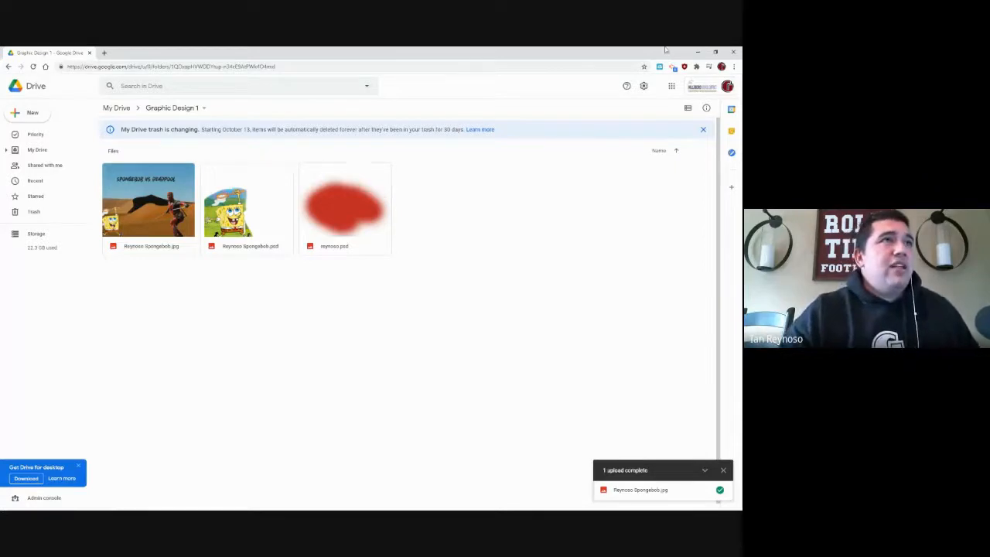
{"action": "left_click", "coordinate": [698, 53]}
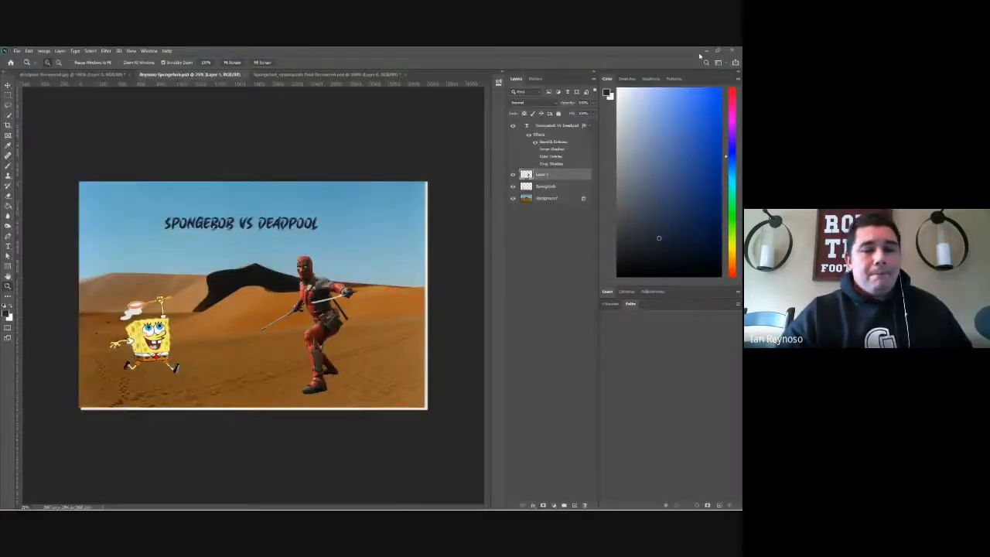